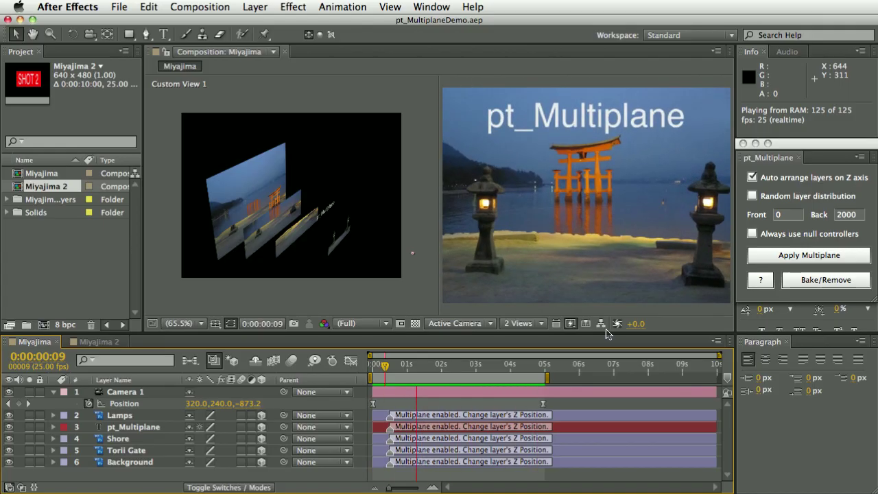
- Stop the preview and browse the pt_Multiplane_v2.3 and ScriptUI Panels folders in Finder
{"action": "left_click", "coordinate": [524, 180]}
{"action": "key", "text": "super+Tab"}
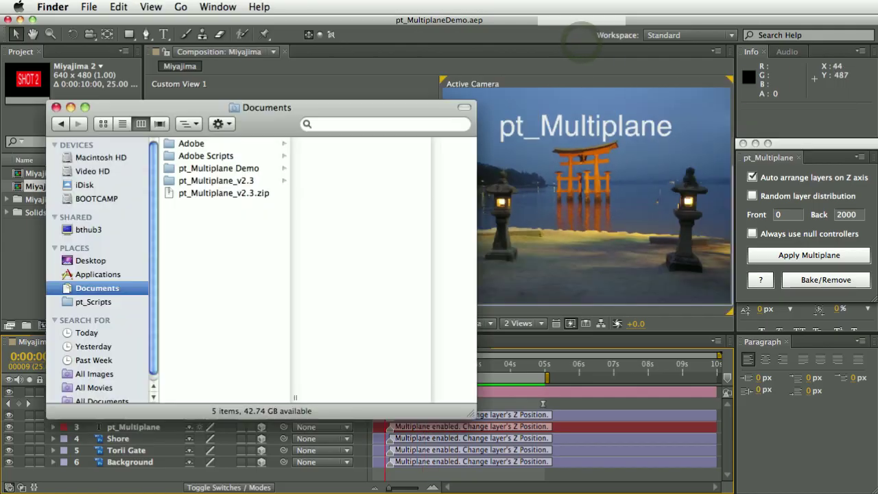
{"action": "left_click", "coordinate": [232, 181]}
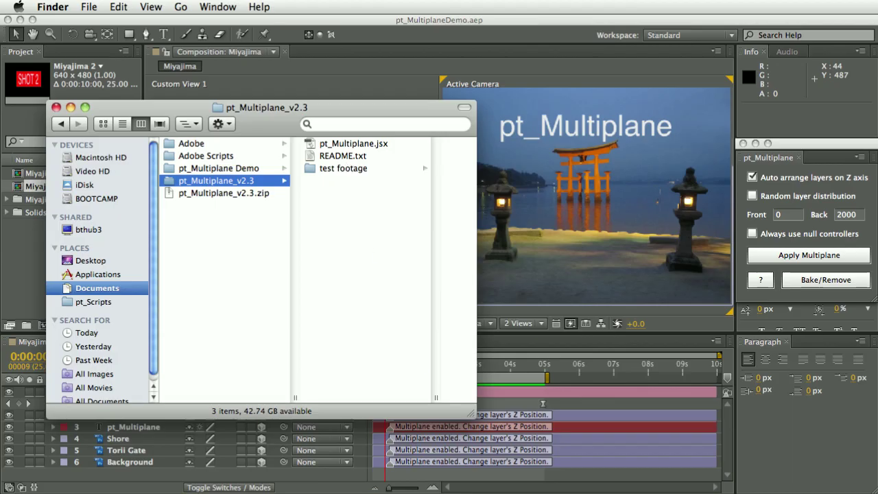
{"action": "key", "text": "super+n"}
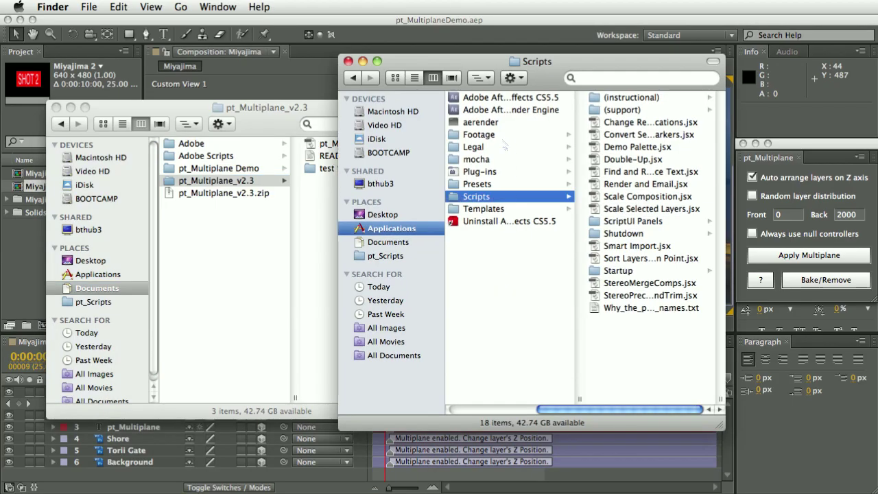
{"action": "left_click", "coordinate": [632, 221]}
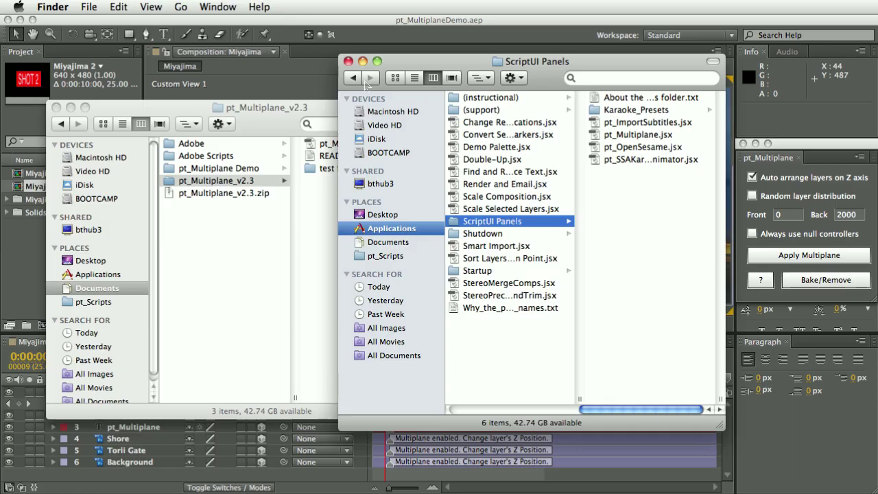
{"action": "left_click", "coordinate": [363, 61]}
- Back in After Effects, close the floating pt_Multiplane panel and reopen it from the Window menu
{"action": "key", "text": "super+h"}
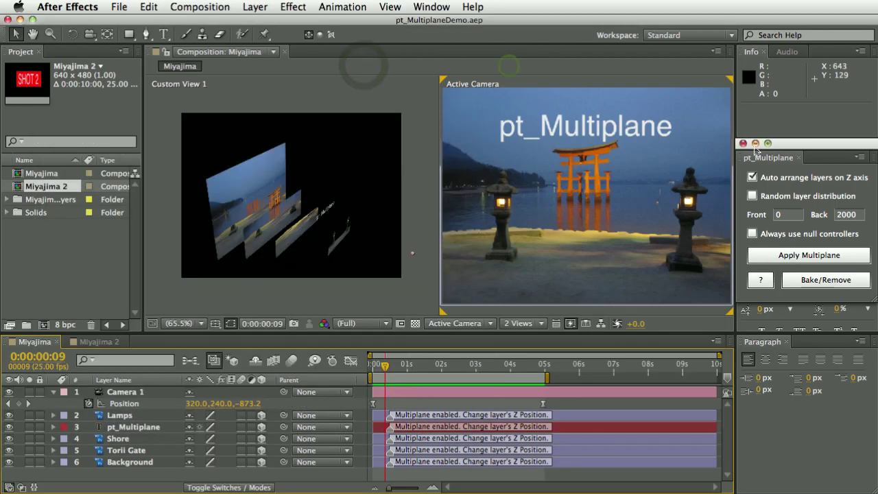
{"action": "left_click", "coordinate": [742, 144]}
{"action": "left_click", "coordinate": [430, 7]}
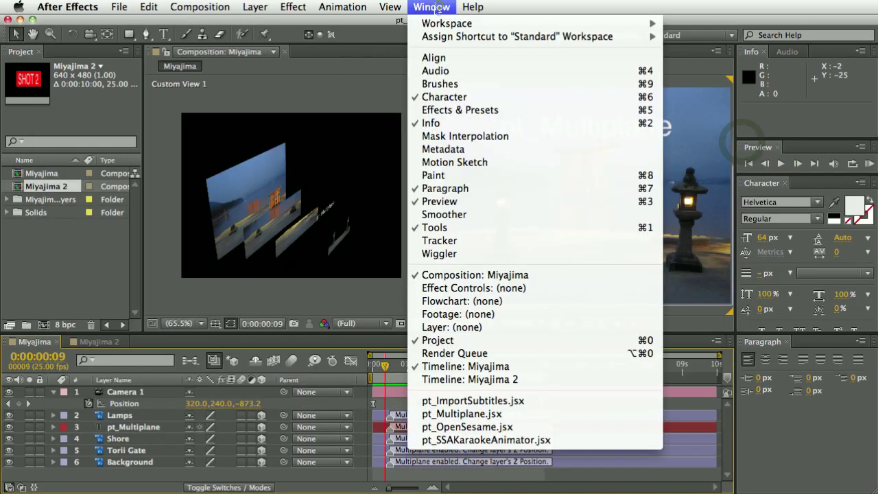
{"action": "left_click", "coordinate": [486, 416]}
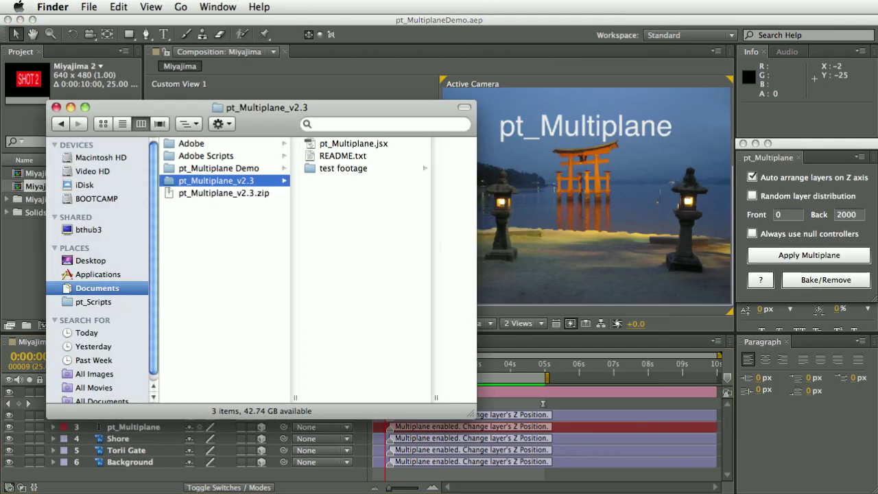
{"action": "left_click", "coordinate": [345, 170]}
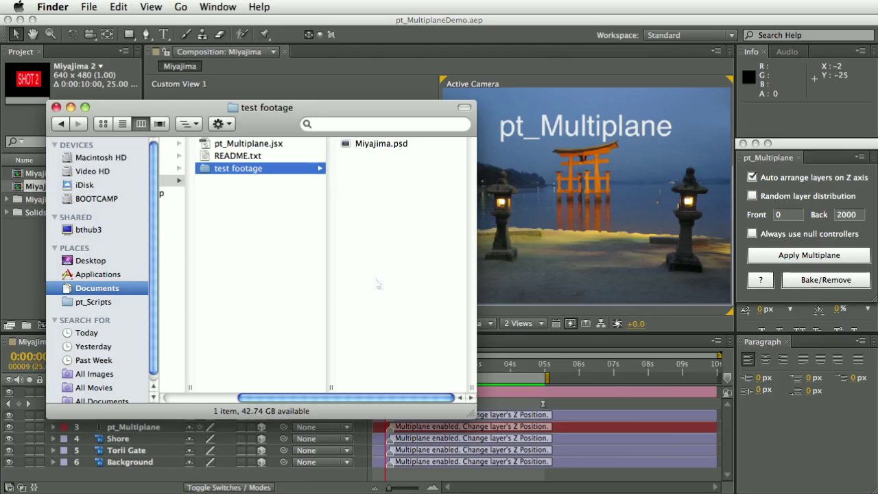
- Start a new empty After Effects project
{"action": "key", "text": "super+Tab"}
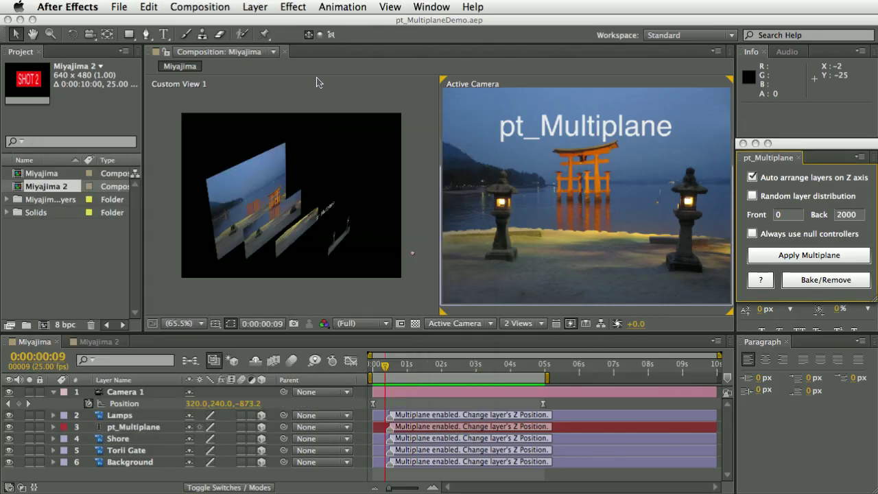
{"action": "left_click", "coordinate": [118, 7]}
{"action": "mouse_move", "coordinate": [137, 24]}
{"action": "left_click", "coordinate": [312, 29]}
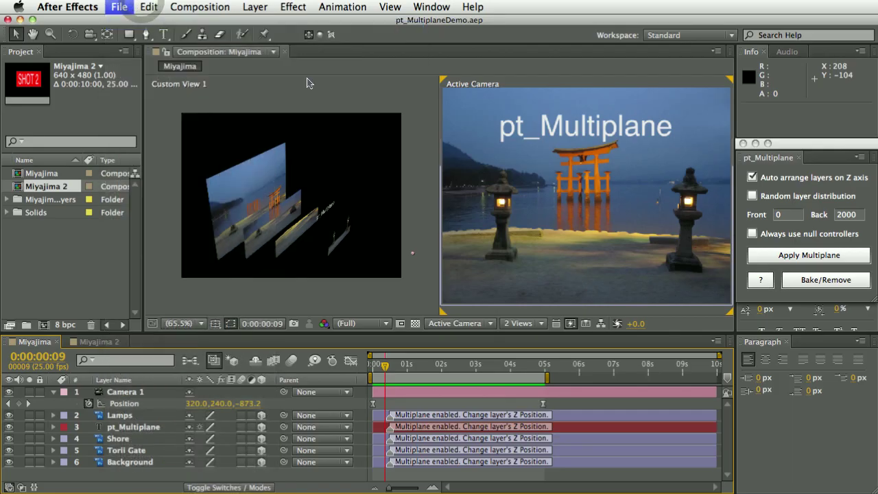
- Import Miyajima.psd as Composition - Retain Layer Sizes
{"action": "left_click", "coordinate": [119, 7]}
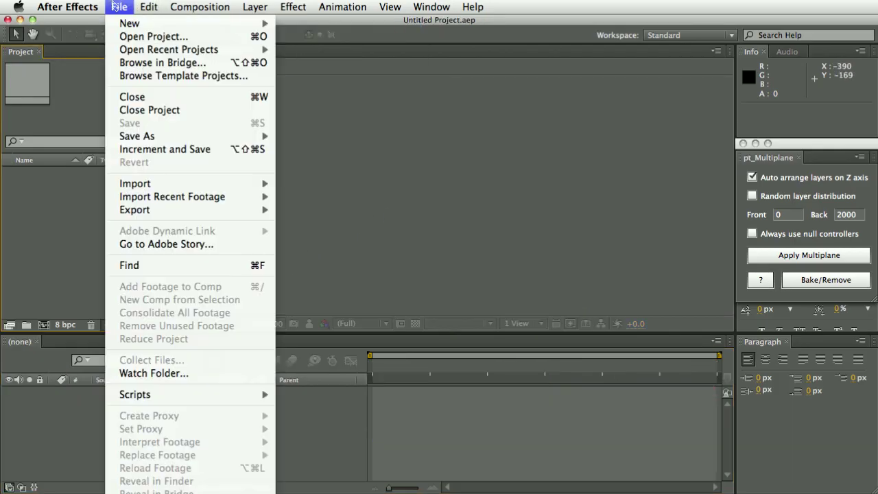
{"action": "mouse_move", "coordinate": [240, 395]}
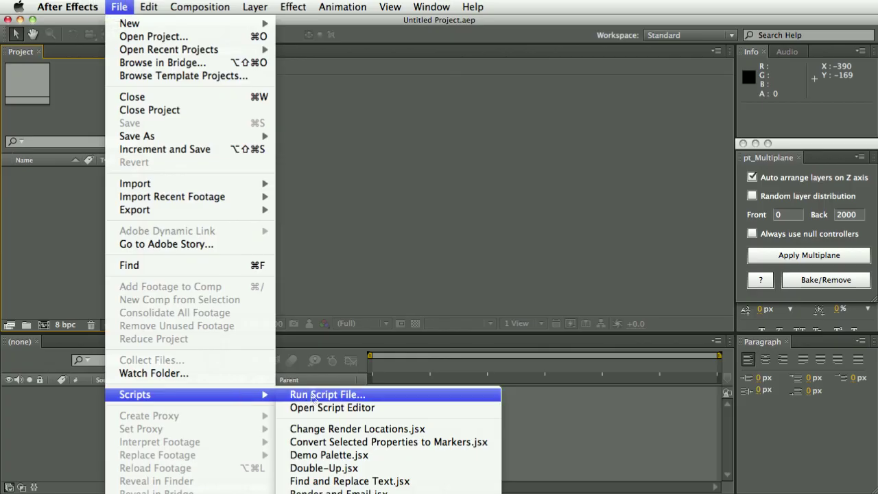
{"action": "mouse_move", "coordinate": [227, 186]}
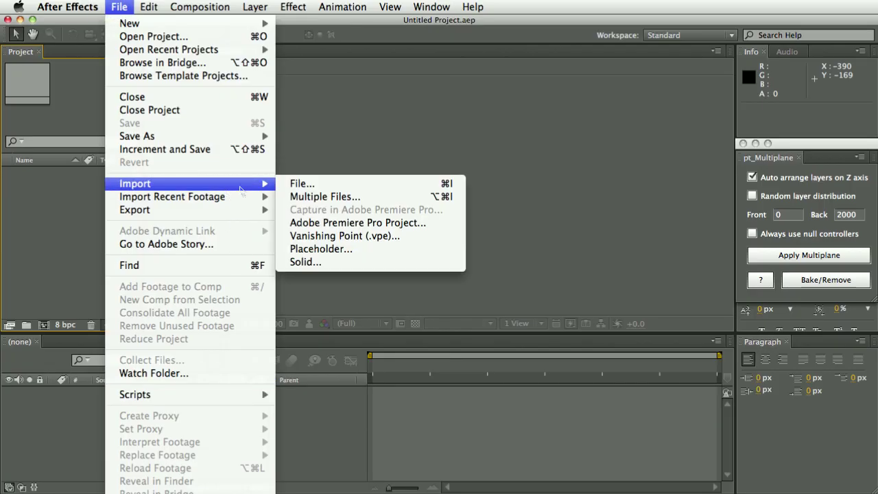
{"action": "left_click", "coordinate": [312, 185]}
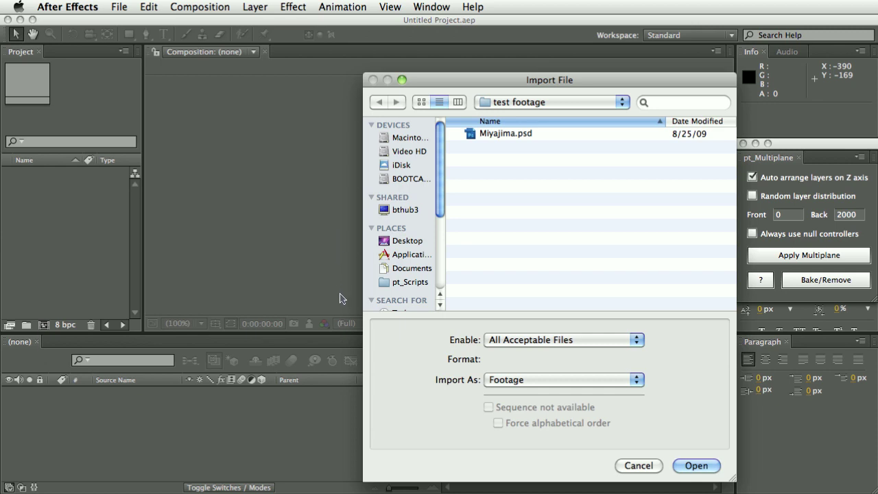
{"action": "left_click", "coordinate": [501, 136]}
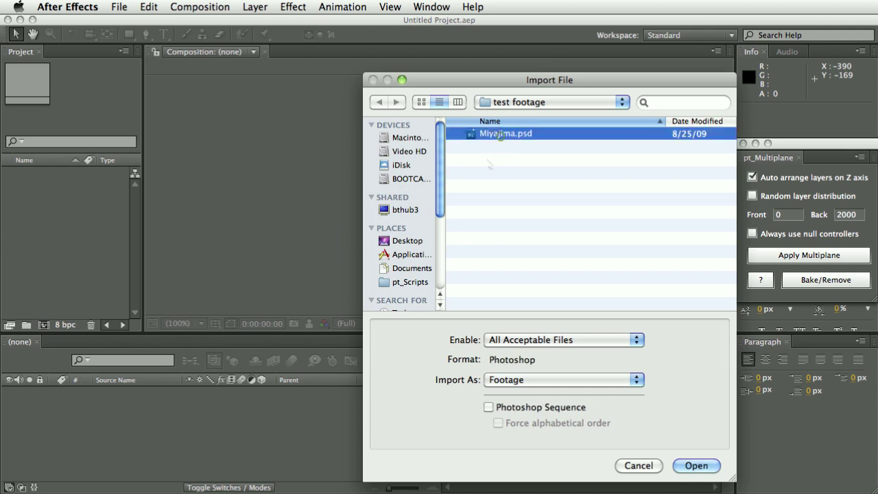
{"action": "left_click", "coordinate": [536, 379]}
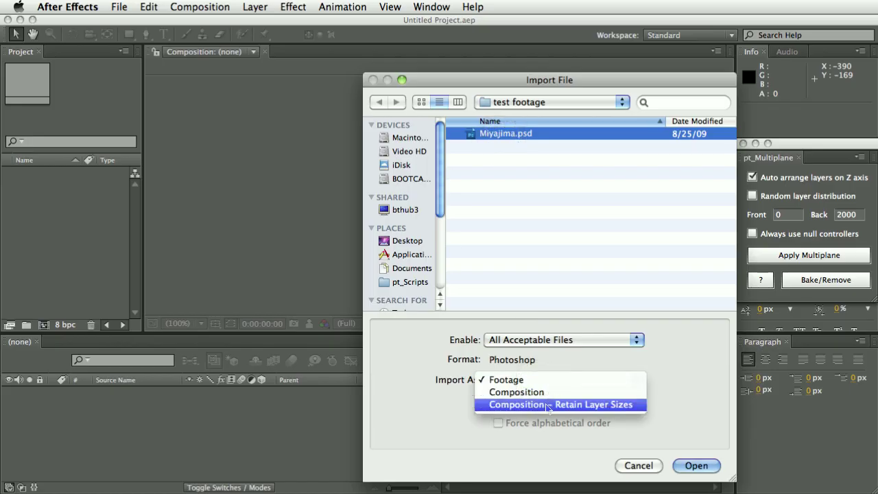
{"action": "left_click", "coordinate": [549, 405]}
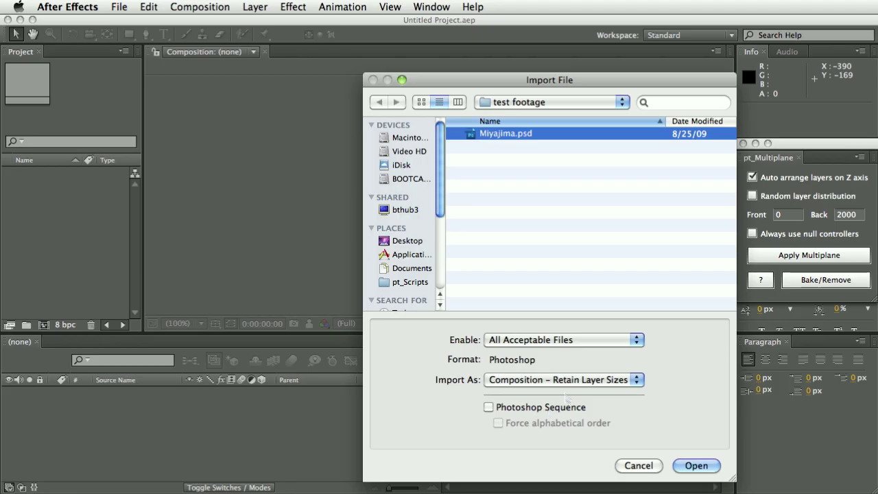
{"action": "left_click", "coordinate": [693, 465]}
- Confirm the layer options, open the Miyajima composition, and set the viewer to 1 View
{"action": "left_click", "coordinate": [519, 369]}
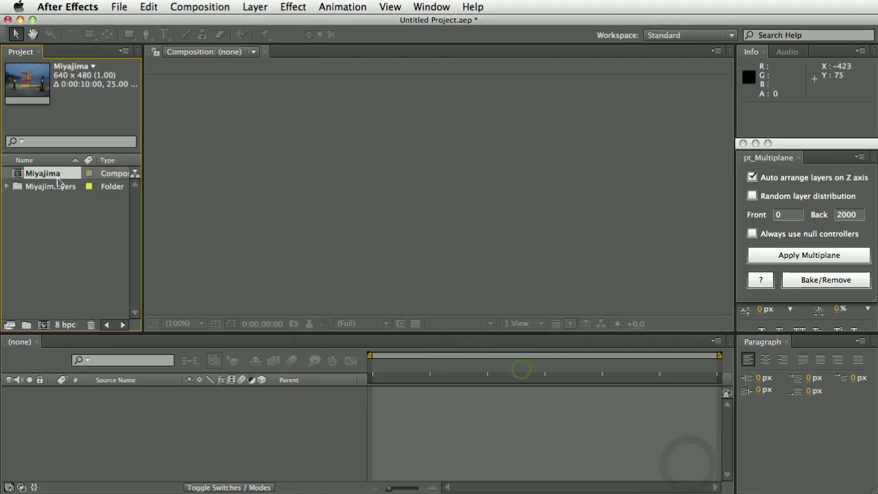
{"action": "double_click", "coordinate": [47, 173]}
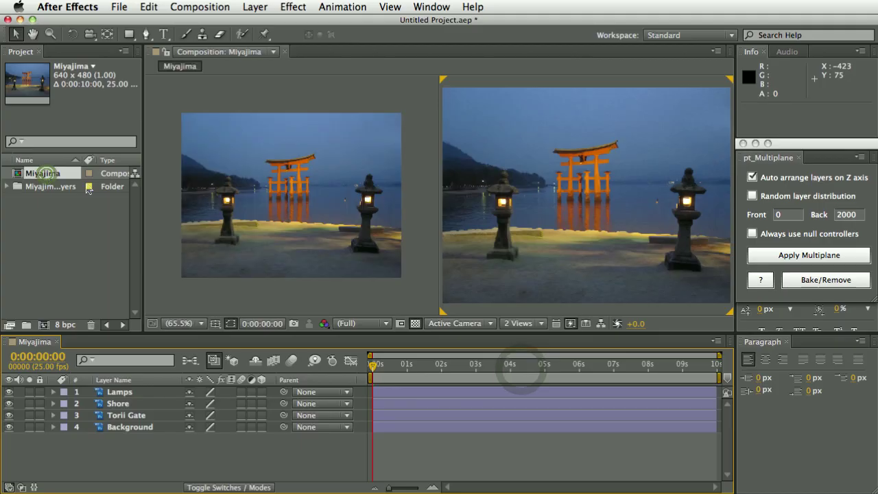
{"action": "left_click", "coordinate": [521, 323]}
{"action": "left_click", "coordinate": [527, 336]}
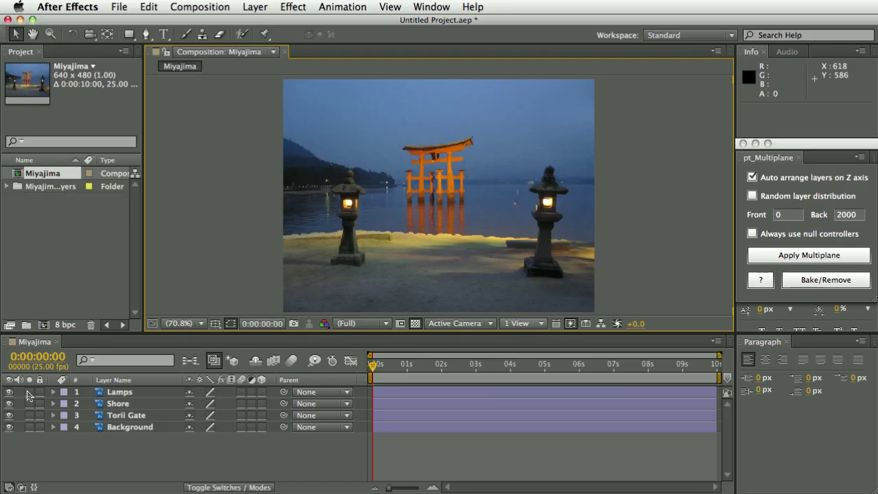
- Solo and hide the Lamps, Shore and Torii Gate layers in turn, then make all visible again
{"action": "left_click", "coordinate": [28, 391]}
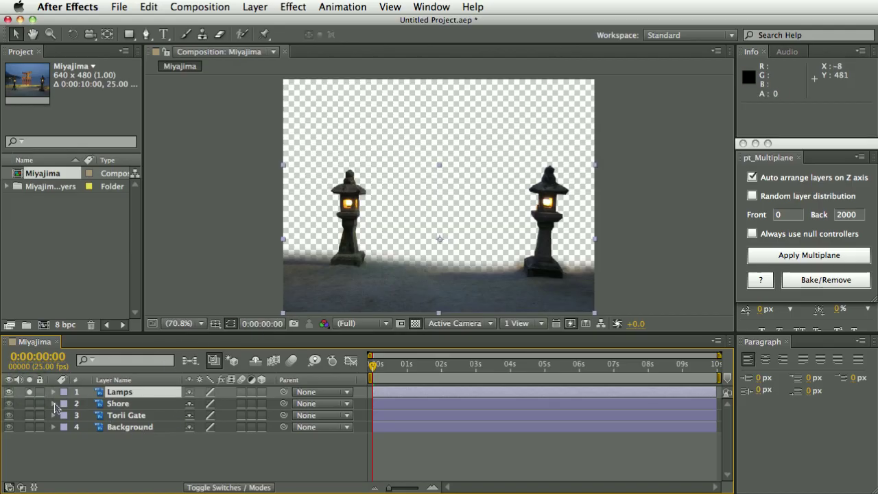
{"action": "left_click", "coordinate": [30, 392]}
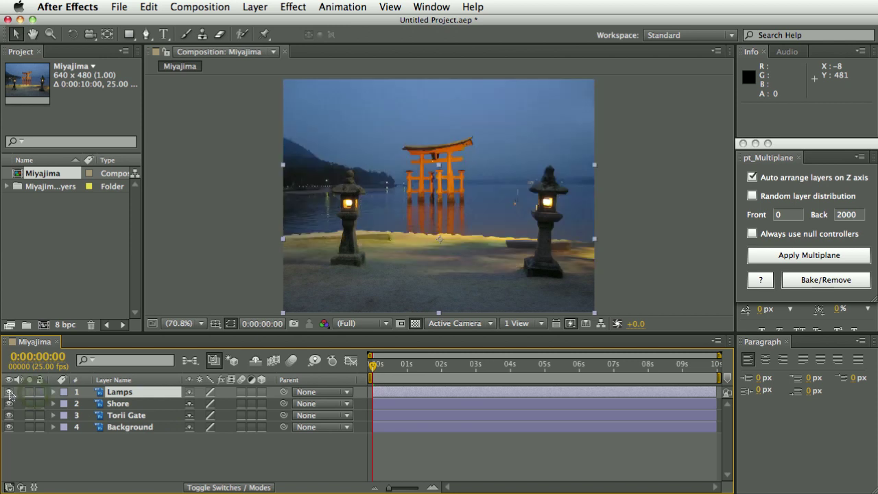
{"action": "left_click", "coordinate": [10, 393]}
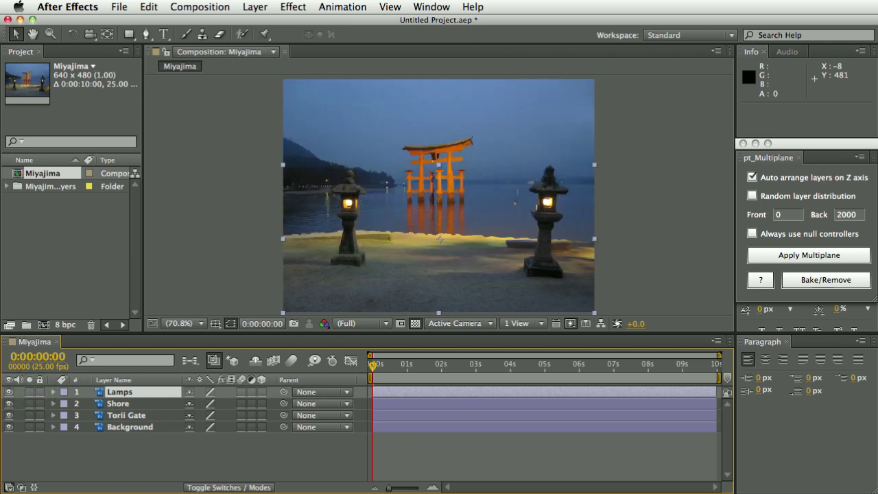
{"action": "left_click", "coordinate": [29, 404]}
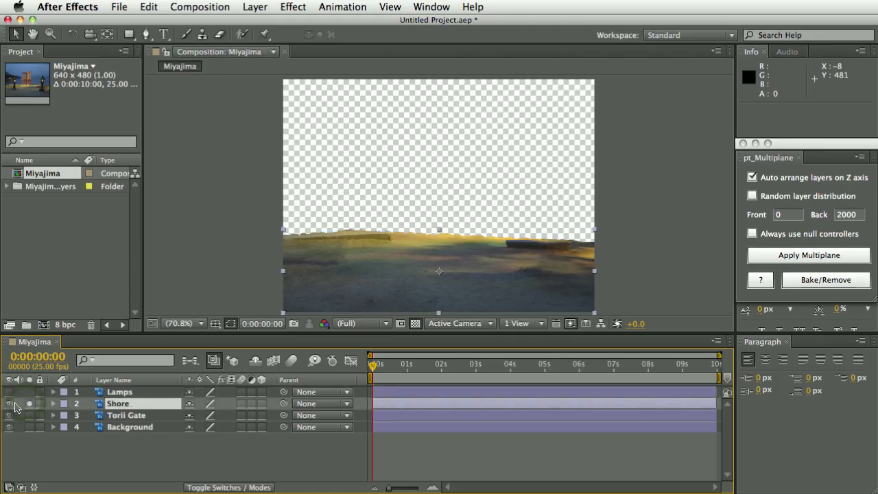
{"action": "left_click", "coordinate": [29, 403]}
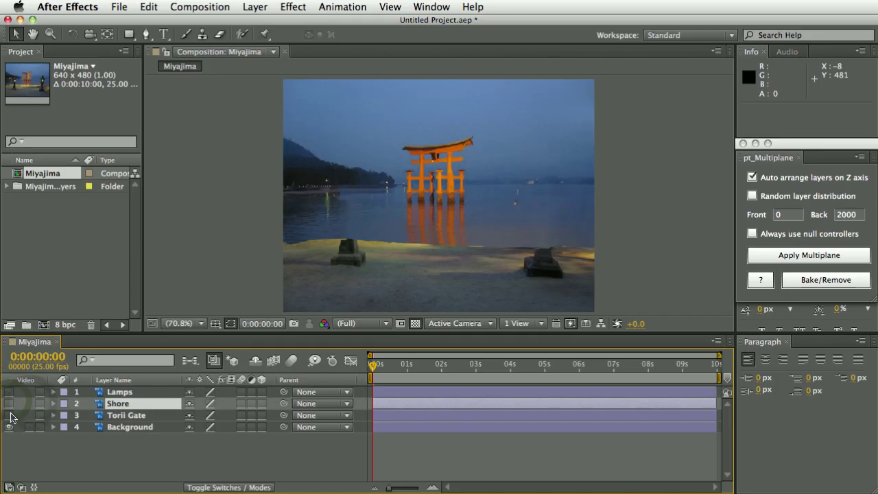
{"action": "left_click", "coordinate": [9, 415]}
{"action": "left_click_drag", "start_coordinate": [12, 417], "coordinate": [9, 392]}
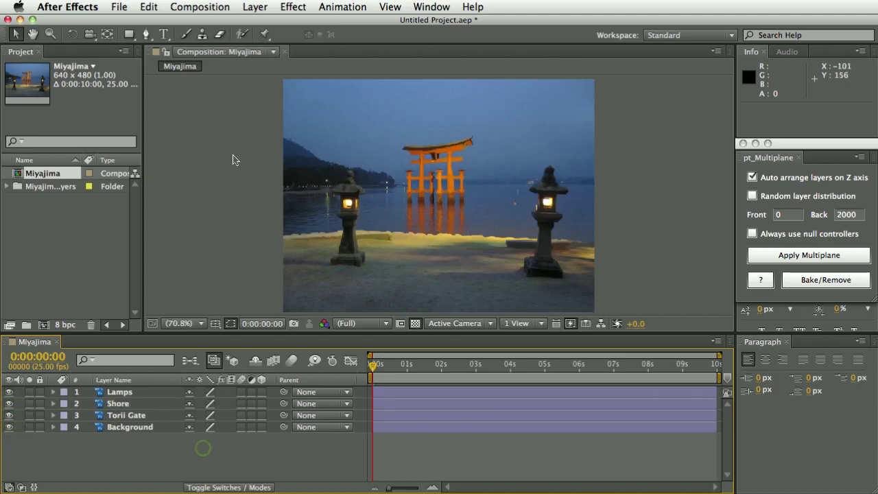
- Add a new text layer reading 'pt_Multiplane'
{"action": "left_click", "coordinate": [254, 7]}
{"action": "mouse_move", "coordinate": [261, 24]}
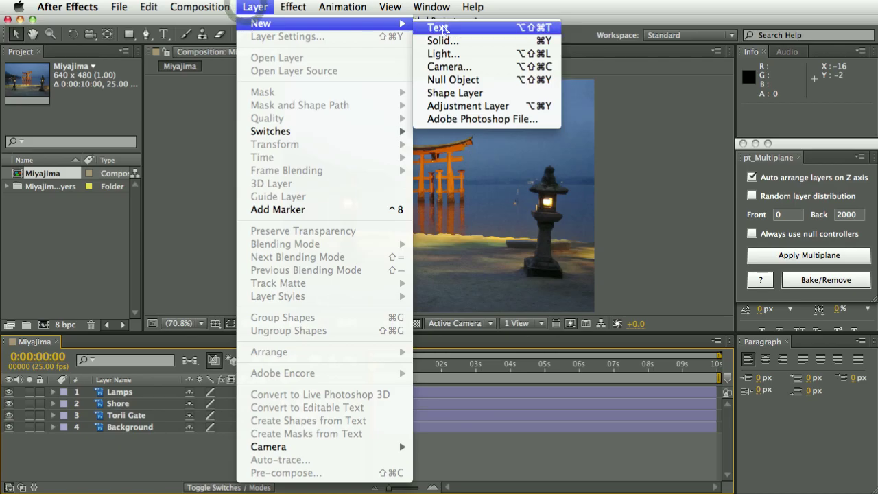
{"action": "left_click", "coordinate": [446, 26]}
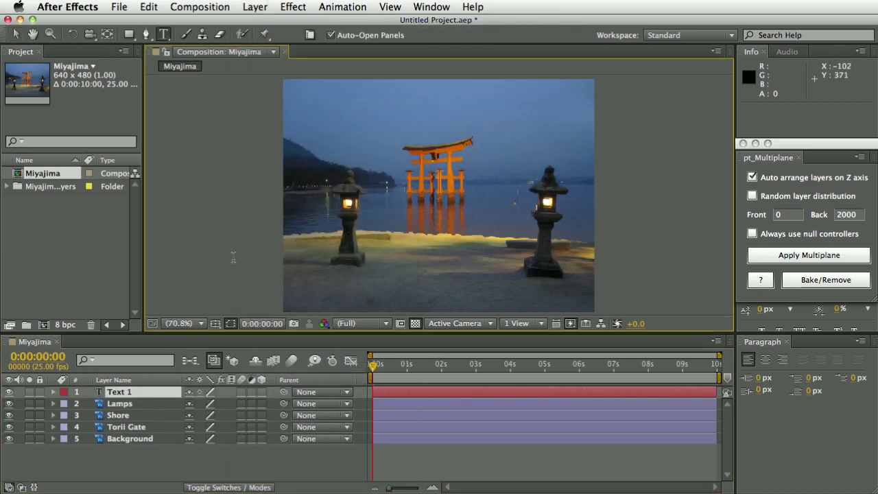
{"action": "type", "text": "pt"}
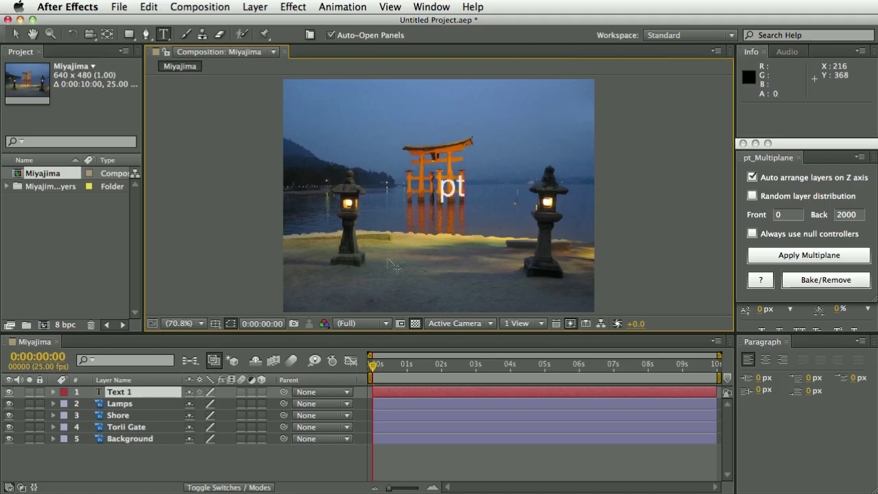
{"action": "type", "text": "_My"}
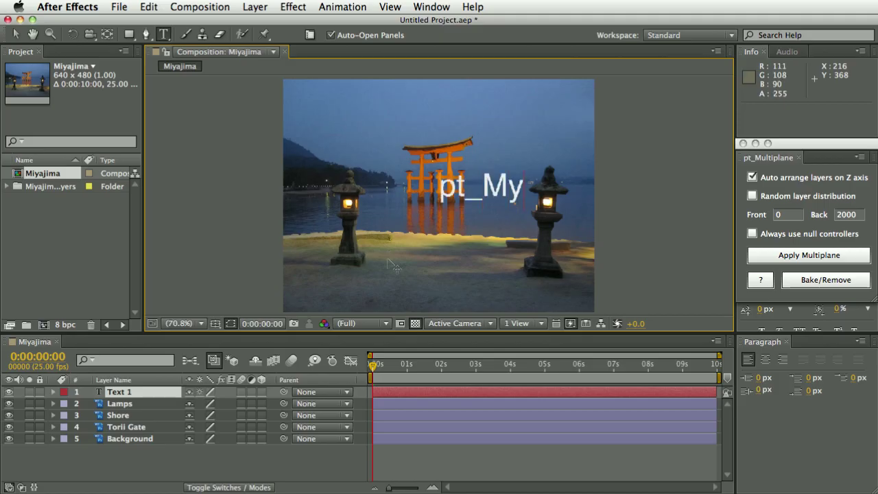
{"action": "key", "text": "BackSpace"}
{"action": "type", "text": "ultiplan"}
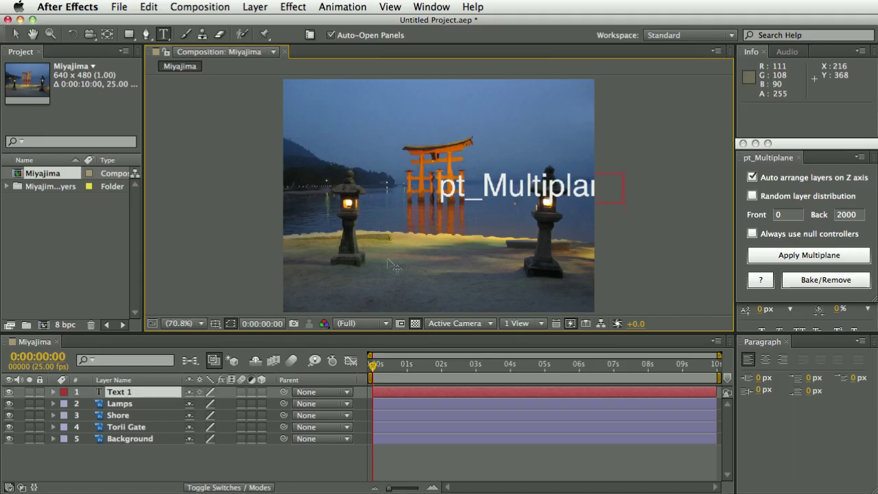
{"action": "left_click", "coordinate": [16, 34]}
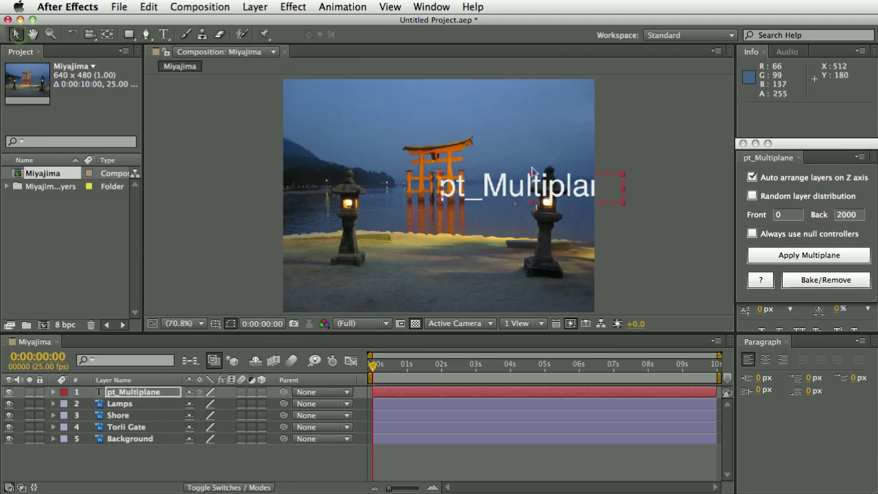
- Move the title above the torii gate and place its layer directly below Lamps
{"action": "left_click_drag", "start_coordinate": [527, 185], "coordinate": [440, 128]}
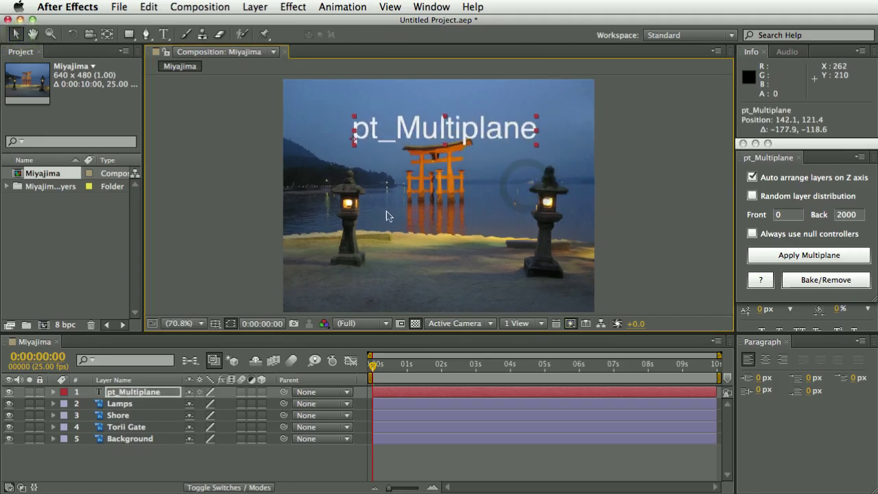
{"action": "left_click_drag", "start_coordinate": [142, 394], "coordinate": [144, 409]}
{"action": "left_click", "coordinate": [170, 465]}
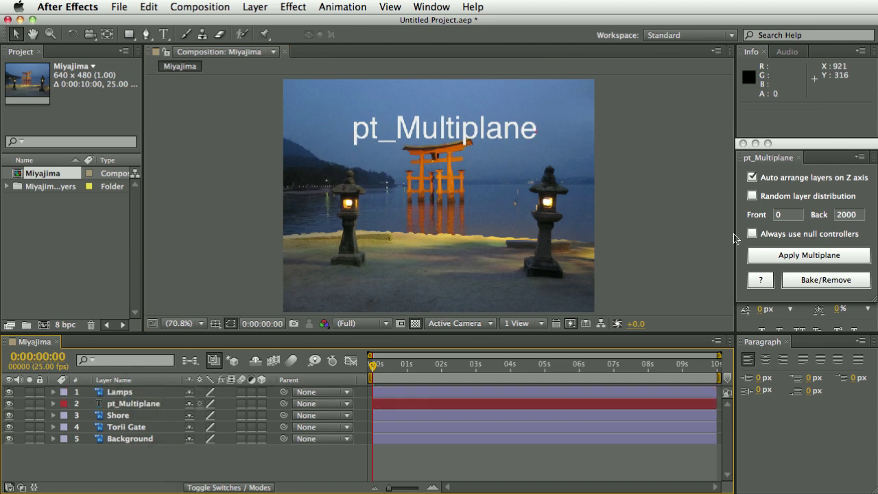
- Deselect all layers and click Apply Multiplane, adding Camera 1 to the Miyajima comp
{"action": "left_click", "coordinate": [786, 256]}
{"action": "left_click", "coordinate": [139, 406]}
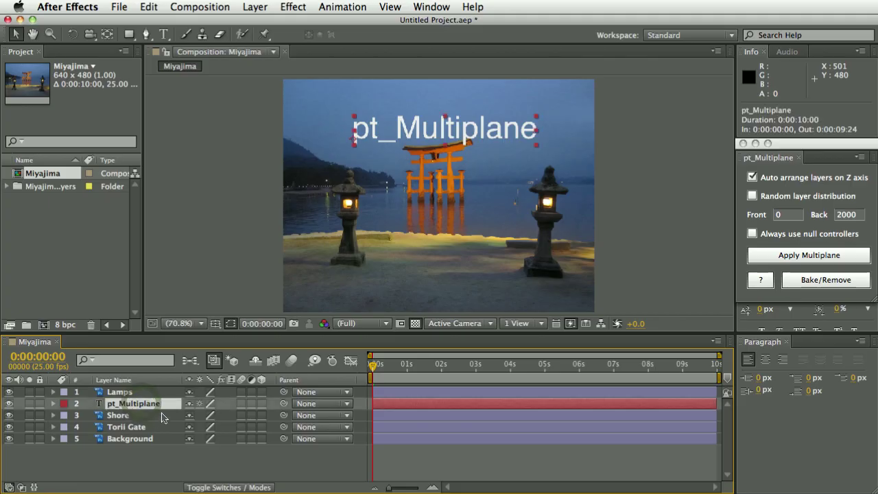
{"action": "left_click", "coordinate": [233, 468]}
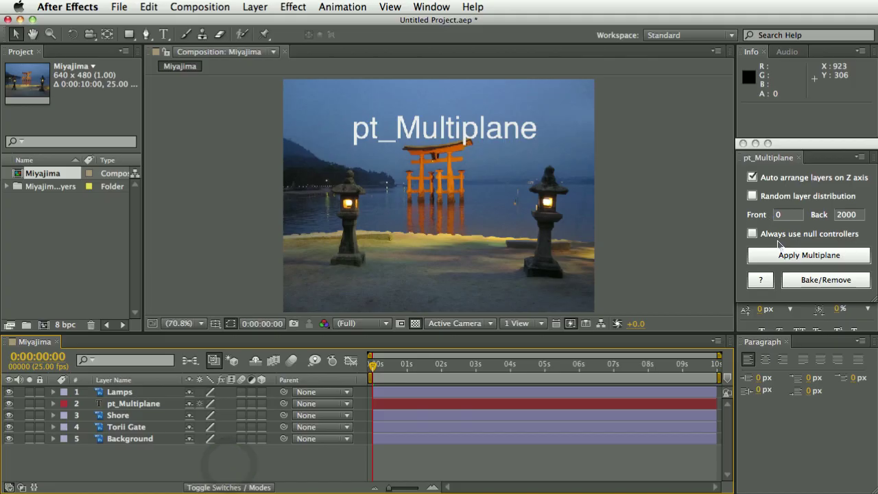
{"action": "left_click", "coordinate": [798, 256]}
{"action": "left_click", "coordinate": [806, 259]}
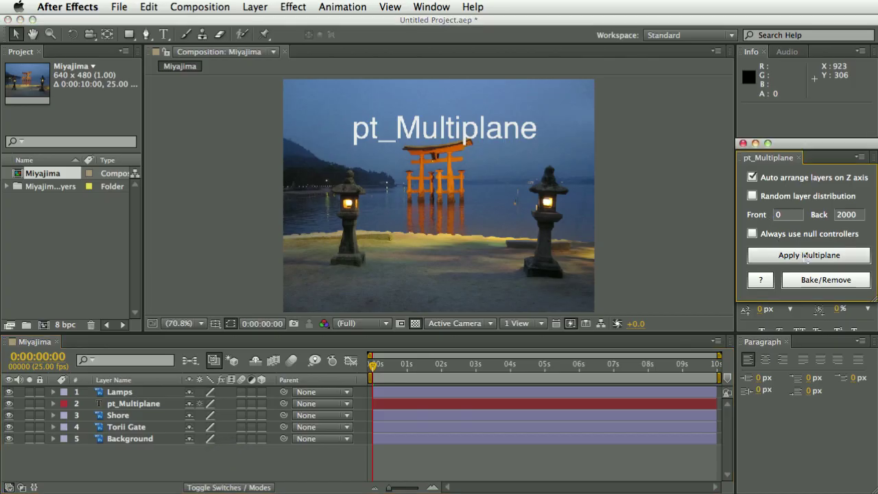
{"action": "left_click", "coordinate": [803, 255]}
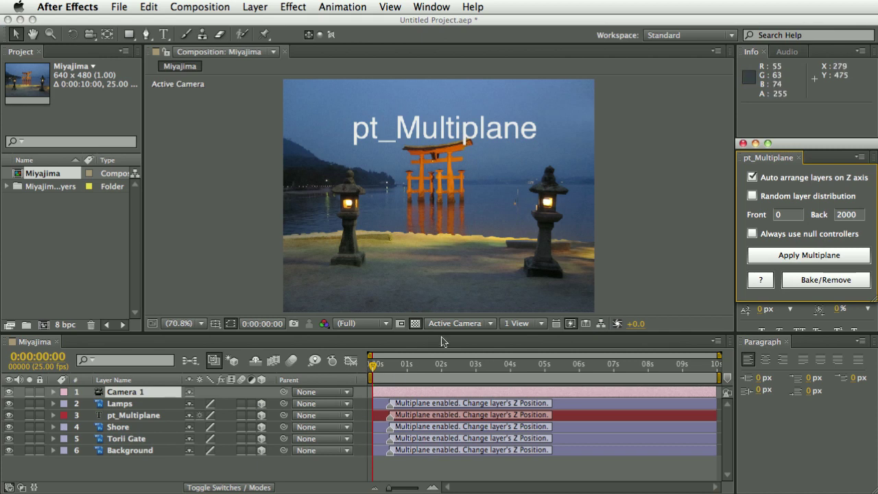
- Split the viewer into 2 Views - Horizontal with the left view set to Custom View 1
{"action": "left_click", "coordinate": [503, 324]}
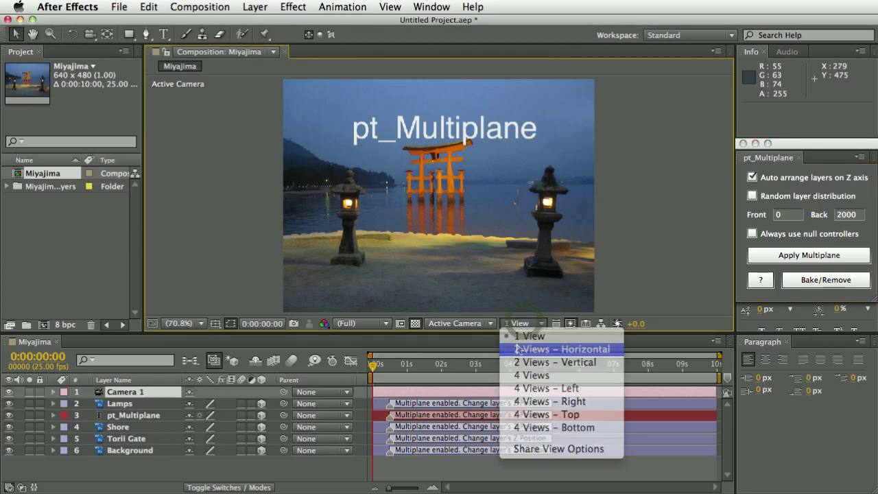
{"action": "left_click", "coordinate": [541, 352]}
{"action": "left_click", "coordinate": [349, 92]}
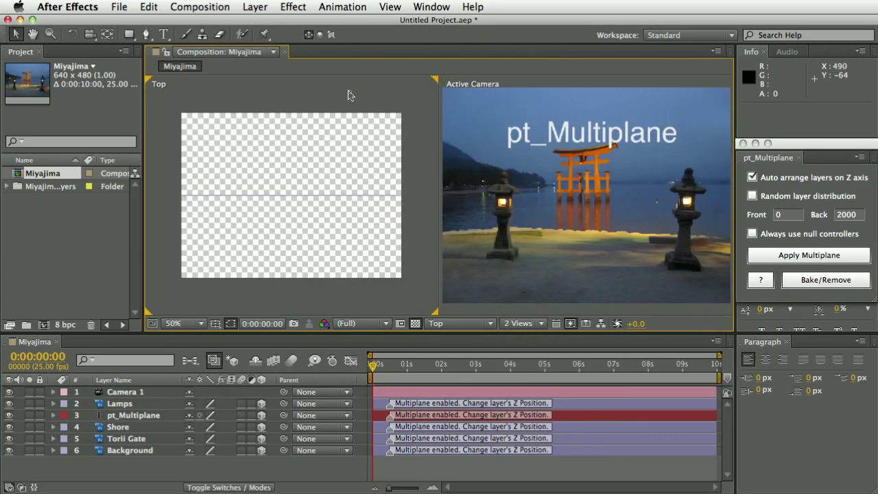
{"action": "left_click", "coordinate": [460, 323]}
{"action": "left_click", "coordinate": [473, 465]}
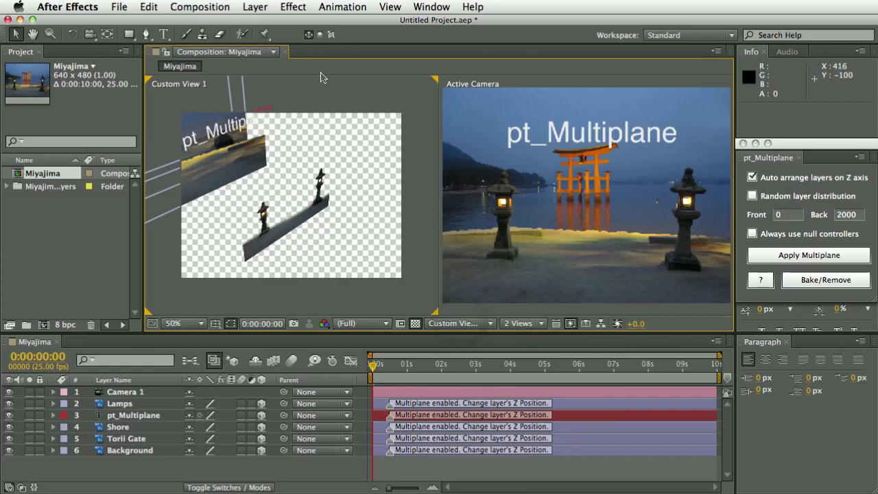
- Turn off the transparency grid and frame all layers in the custom view
{"action": "left_click", "coordinate": [414, 324]}
{"action": "left_click", "coordinate": [390, 7]}
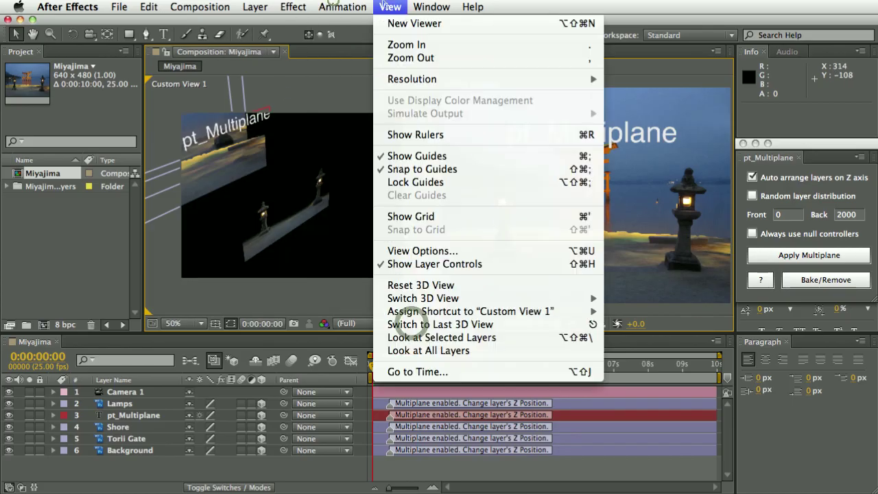
{"action": "left_click", "coordinate": [444, 352]}
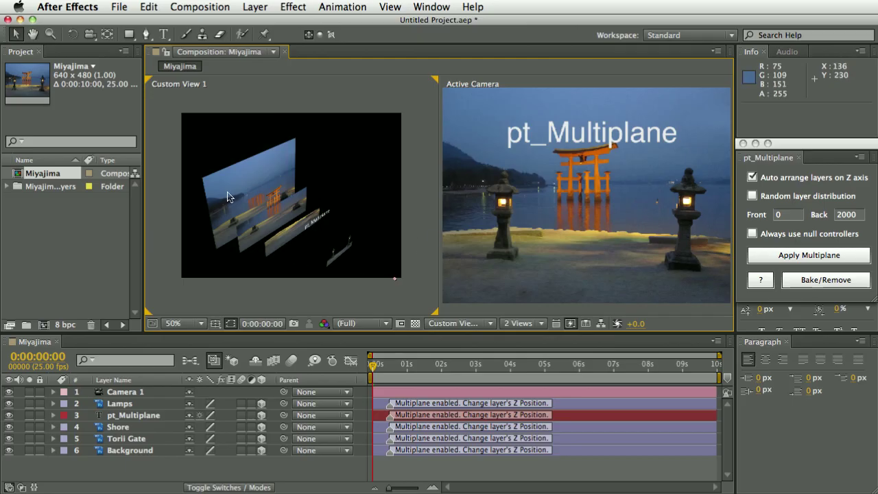
{"action": "left_click", "coordinate": [89, 35]}
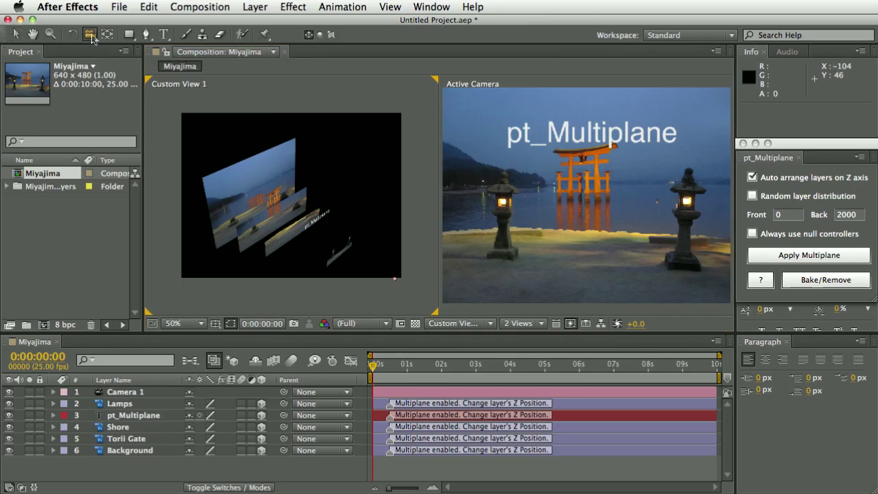
- Orbit the custom view, then re-apply Multiplane with Back depth 1000, 5000, and finally 2000
{"action": "left_click_drag", "start_coordinate": [310, 206], "coordinate": [490, 168]}
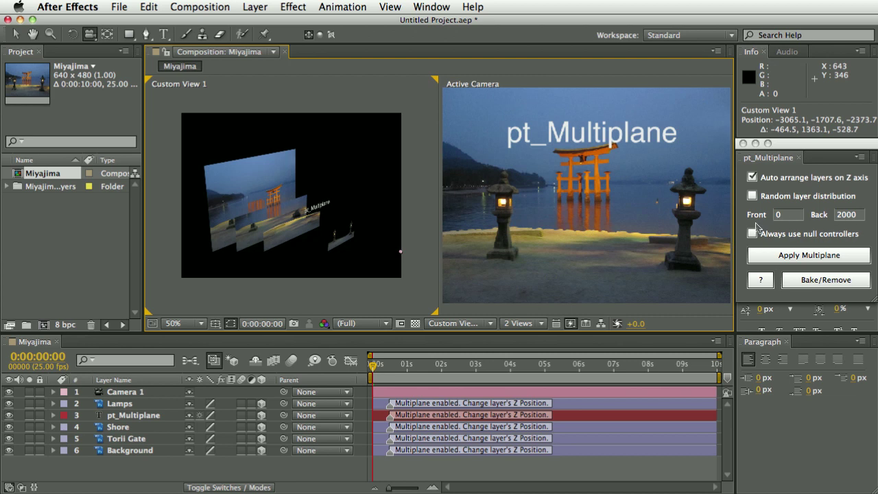
{"action": "left_click", "coordinate": [843, 215]}
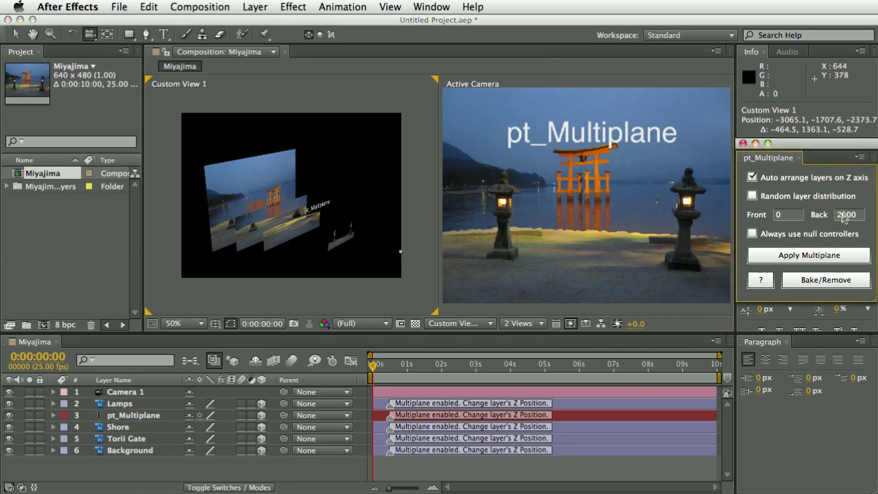
{"action": "type", "text": "1000"}
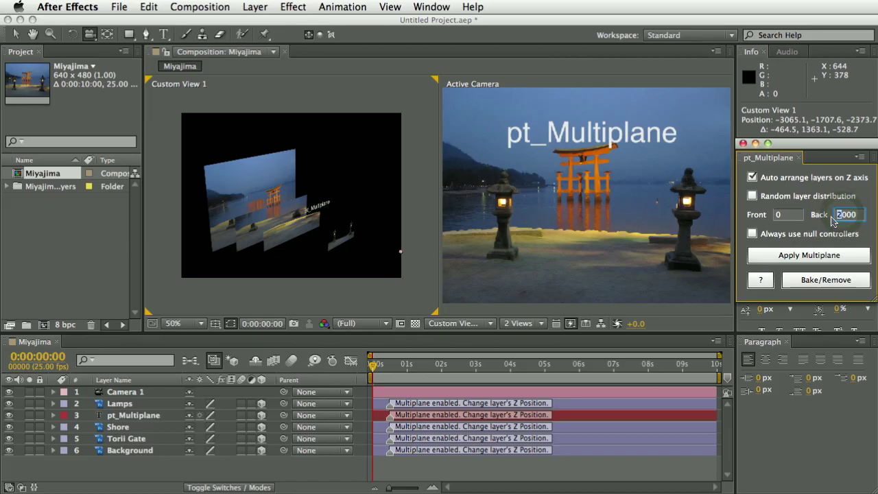
{"action": "left_click", "coordinate": [821, 255]}
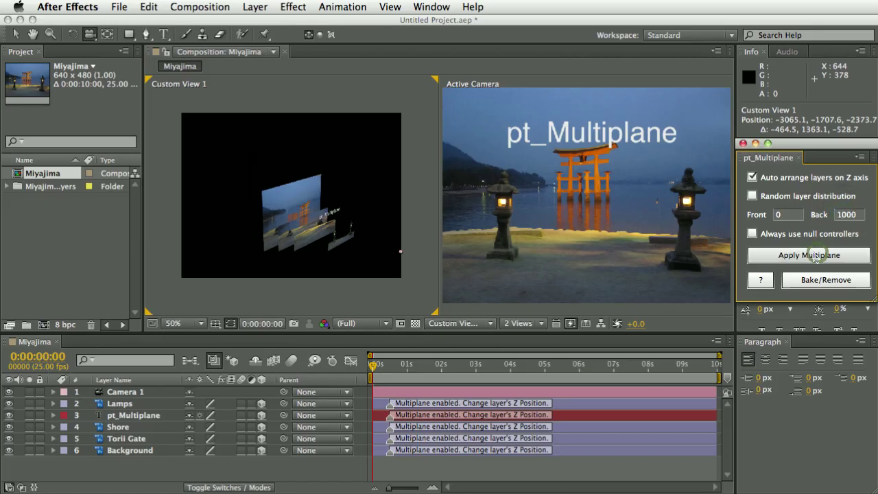
{"action": "left_click_drag", "start_coordinate": [841, 215], "coordinate": [826, 216]}
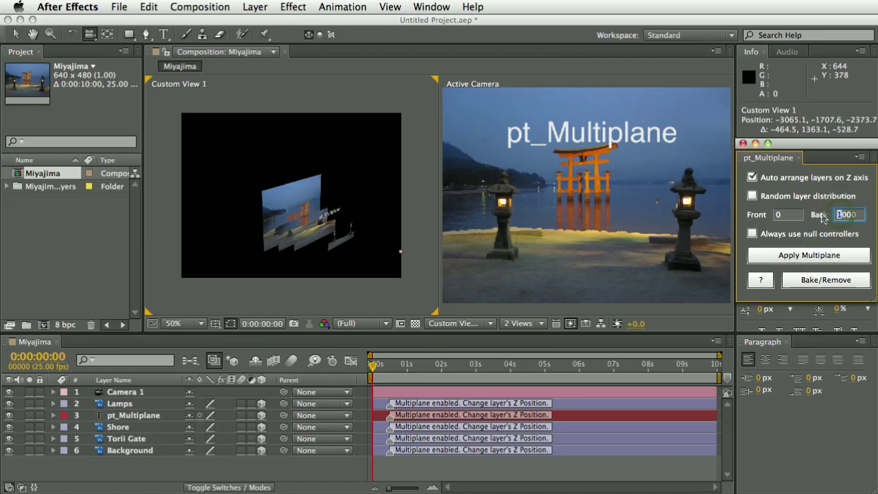
{"action": "type", "text": "5"}
{"action": "left_click", "coordinate": [809, 255]}
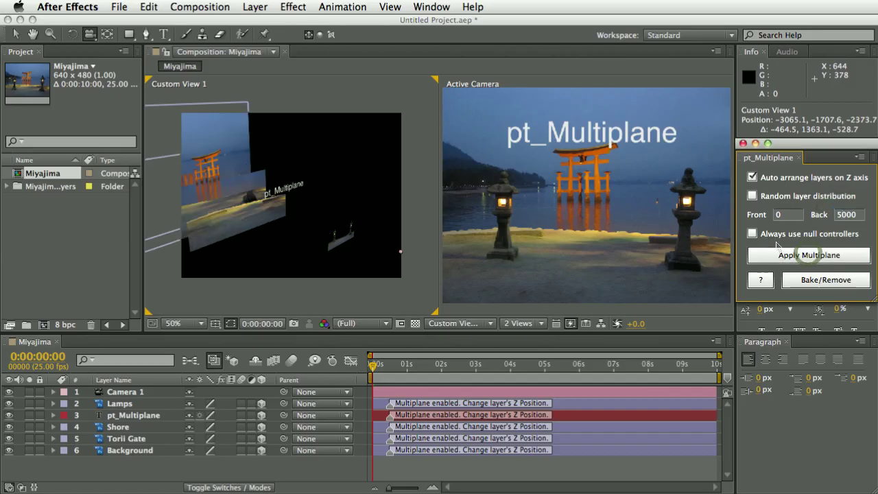
{"action": "left_click_drag", "start_coordinate": [840, 215], "coordinate": [832, 217]}
{"action": "type", "text": "2"}
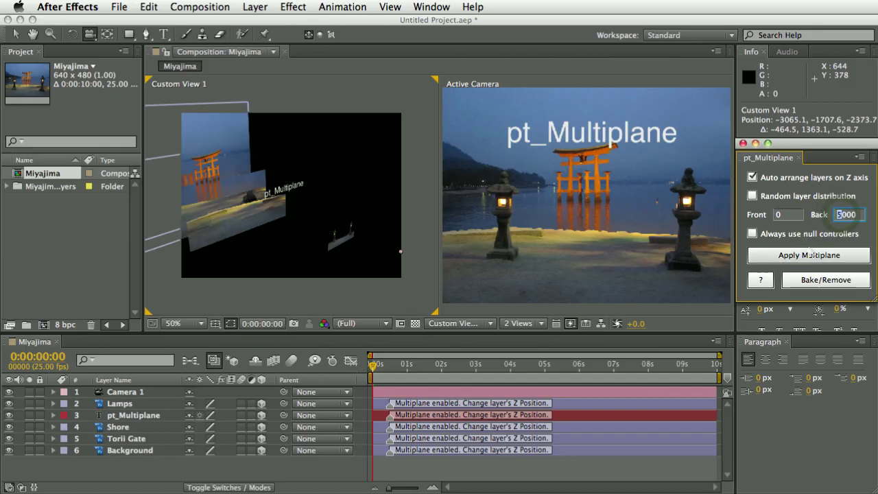
{"action": "left_click", "coordinate": [809, 256]}
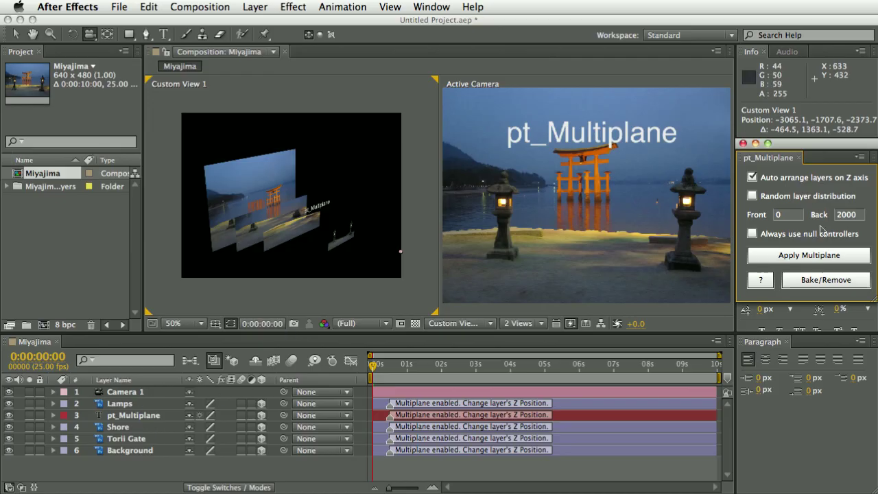
- Check the Torii Gate layer's scale, then push the pt_Multiplane title to Z position 318
{"action": "left_click", "coordinate": [151, 440]}
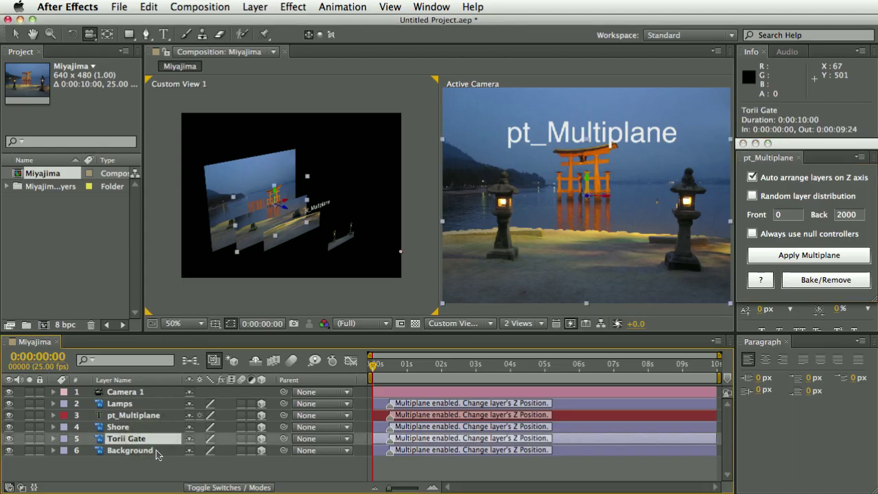
{"action": "key", "text": "s"}
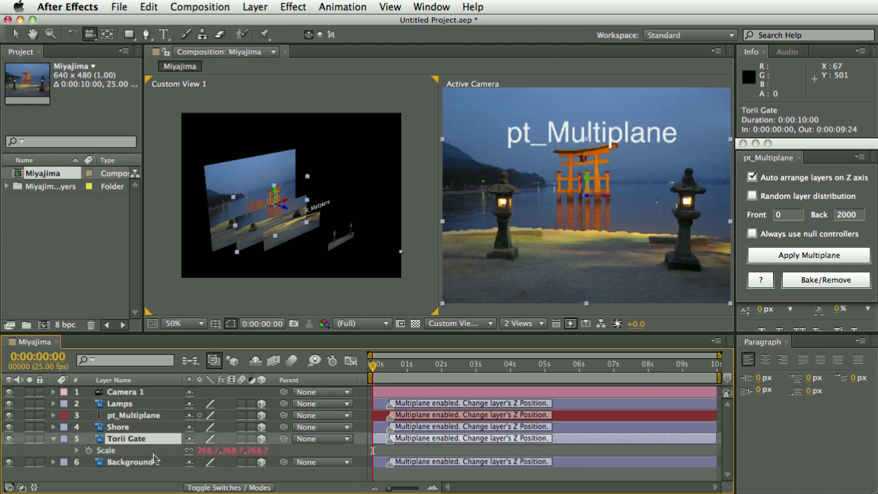
{"action": "key", "text": "s"}
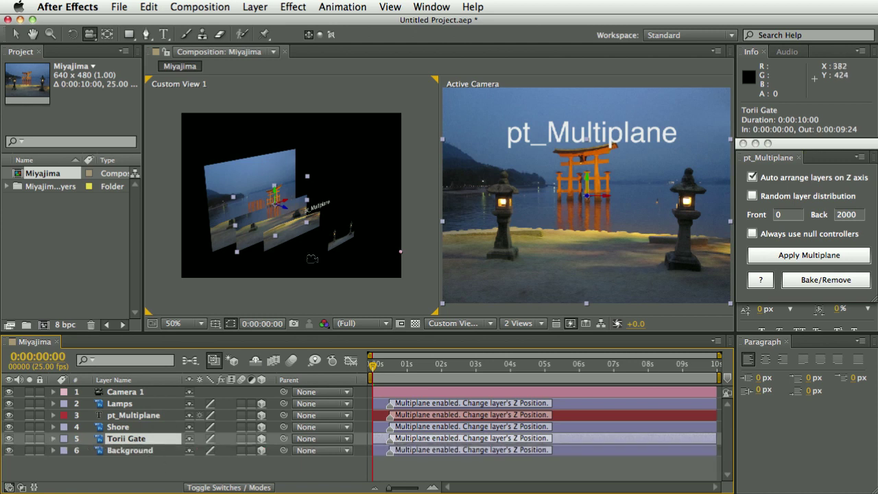
{"action": "key", "text": "v"}
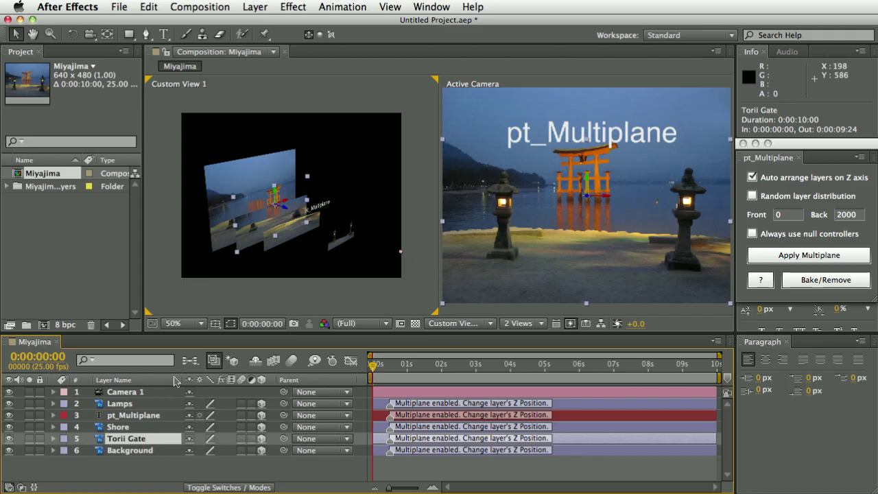
{"action": "left_click", "coordinate": [137, 415]}
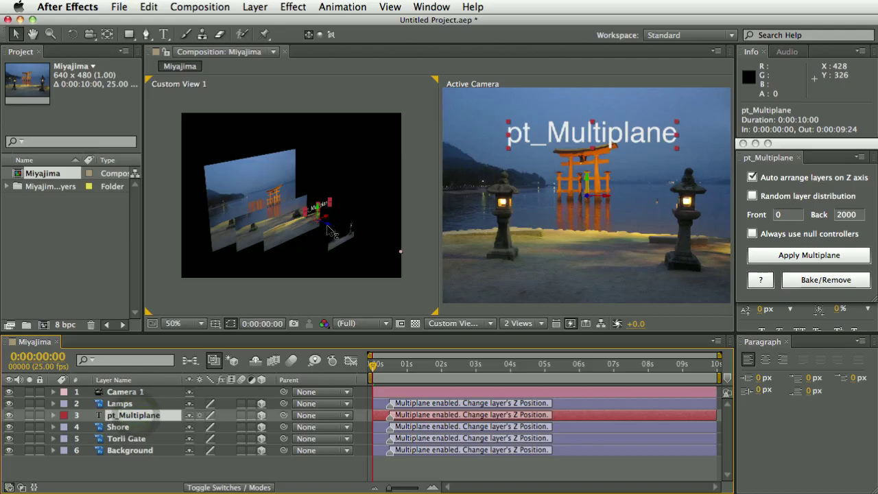
{"action": "mouse_move", "coordinate": [329, 225]}
{"action": "left_mouse_down"}
{"action": "mouse_move", "coordinate": [334, 237]}
{"action": "mouse_move", "coordinate": [313, 235]}
{"action": "mouse_move", "coordinate": [409, 275]}
{"action": "mouse_move", "coordinate": [323, 220]}
{"action": "mouse_move", "coordinate": [307, 214]}
{"action": "mouse_move", "coordinate": [322, 232]}
{"action": "mouse_move", "coordinate": [278, 211]}
{"action": "mouse_move", "coordinate": [312, 226]}
{"action": "mouse_move", "coordinate": [335, 218]}
{"action": "mouse_move", "coordinate": [269, 209]}
{"action": "mouse_move", "coordinate": [230, 184]}
{"action": "mouse_move", "coordinate": [295, 187]}
{"action": "mouse_move", "coordinate": [244, 213]}
{"action": "mouse_move", "coordinate": [224, 180]}
{"action": "mouse_move", "coordinate": [322, 226]}
{"action": "mouse_move", "coordinate": [332, 241]}
{"action": "left_mouse_up"}
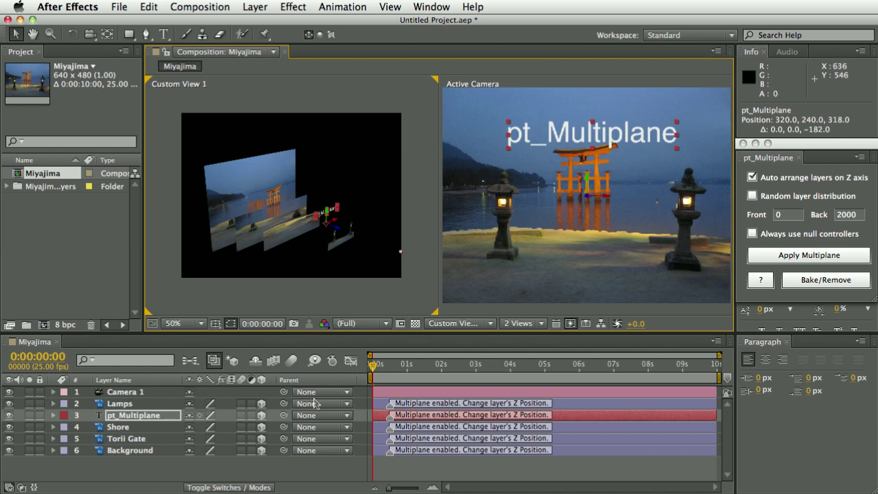
- Keyframe Camera 1 Position at 0 s and 5 s, dollying Z from -888.9 to -252.9
{"action": "left_click", "coordinate": [147, 393]}
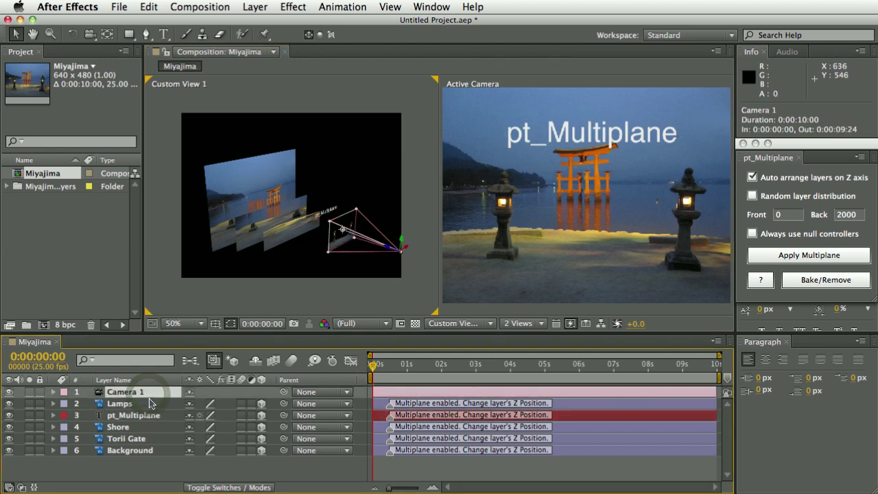
{"action": "key", "text": "p"}
{"action": "left_click", "coordinate": [88, 403]}
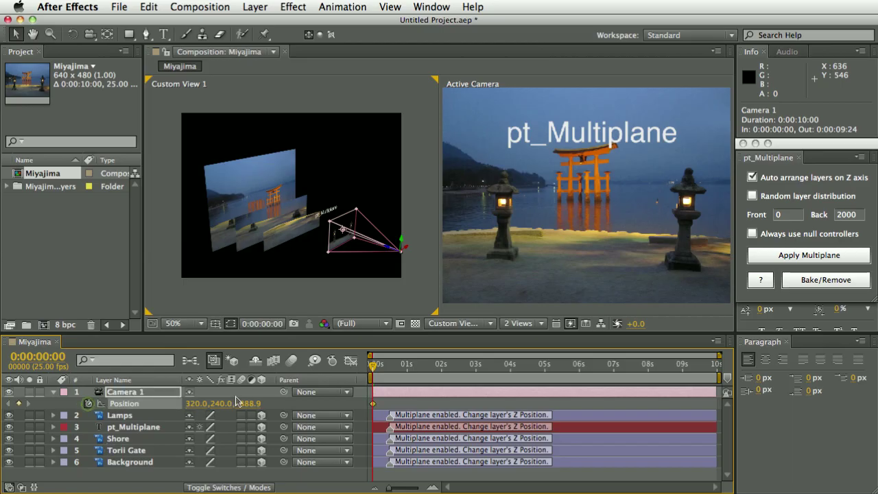
{"action": "left_click", "coordinate": [545, 362]}
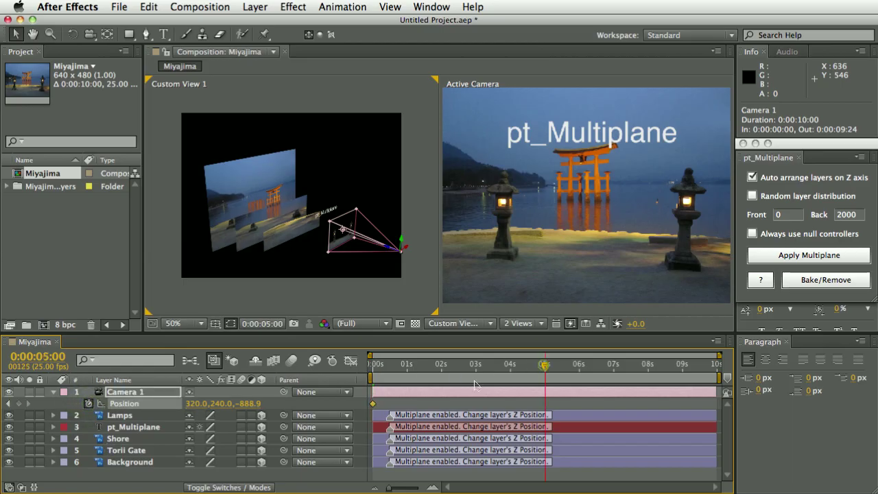
{"action": "left_click_drag", "start_coordinate": [400, 248], "coordinate": [363, 237]}
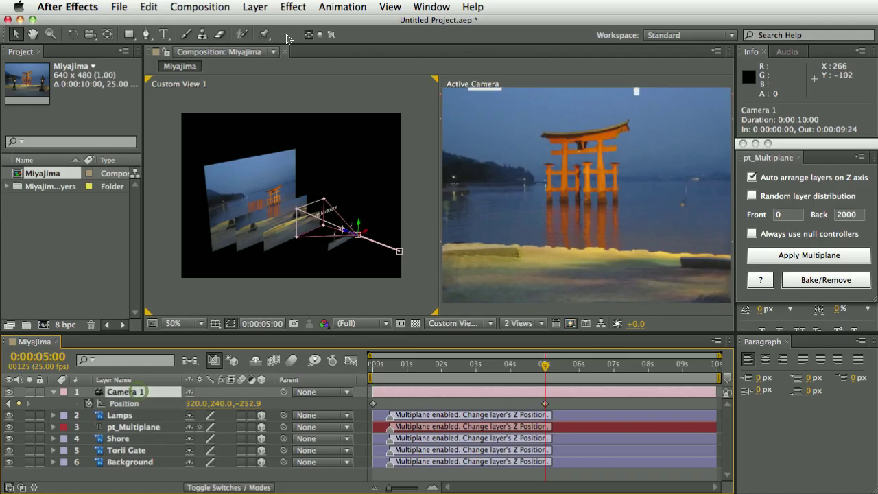
{"action": "left_click", "coordinate": [255, 7]}
- Set Camera 1's Auto-Orient to Off and move its 5 s Z position to -232.9
{"action": "mouse_move", "coordinate": [296, 158]}
{"action": "mouse_move", "coordinate": [288, 144]}
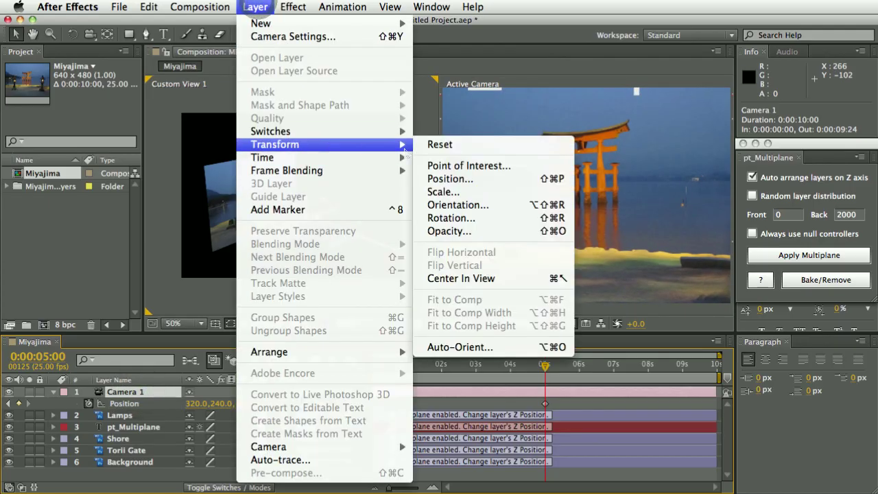
{"action": "left_click", "coordinate": [452, 347]}
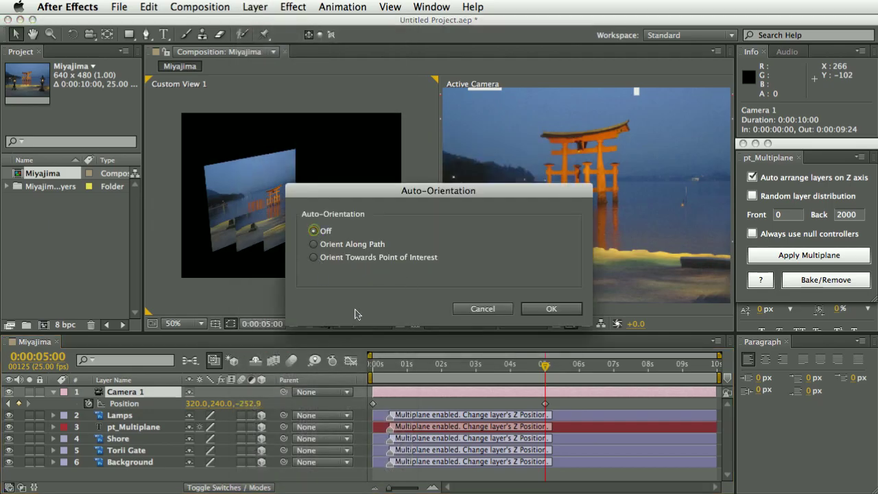
{"action": "left_click", "coordinate": [556, 309]}
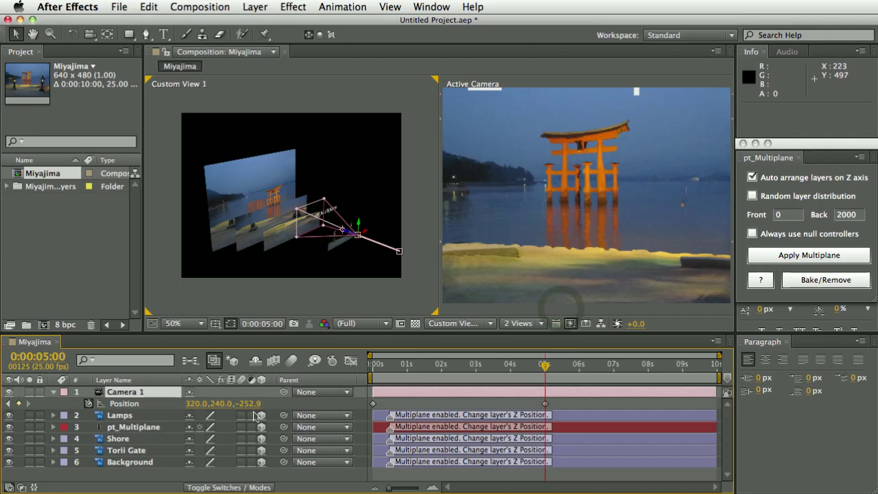
{"action": "left_click_drag", "start_coordinate": [250, 404], "coordinate": [216, 401]}
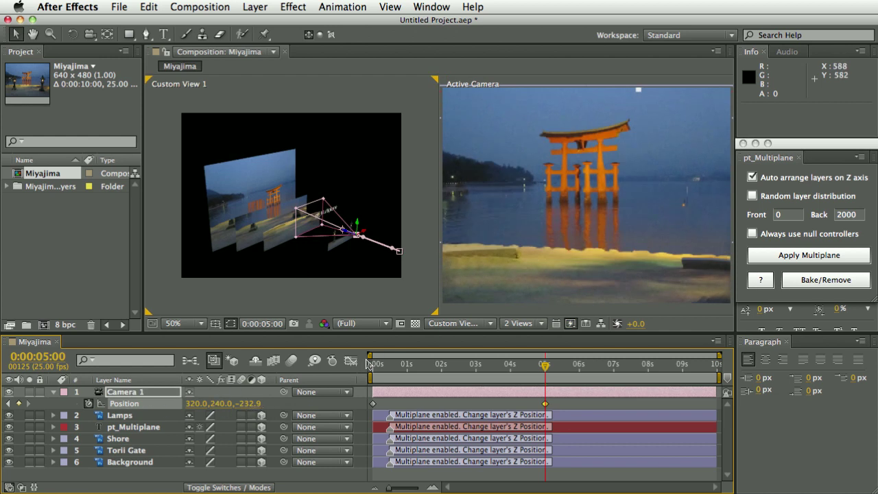
- Apply Easy Ease to Camera 1's two Position keyframes and RAM-preview the push-in
{"action": "left_click_drag", "start_coordinate": [529, 363], "coordinate": [379, 363]}
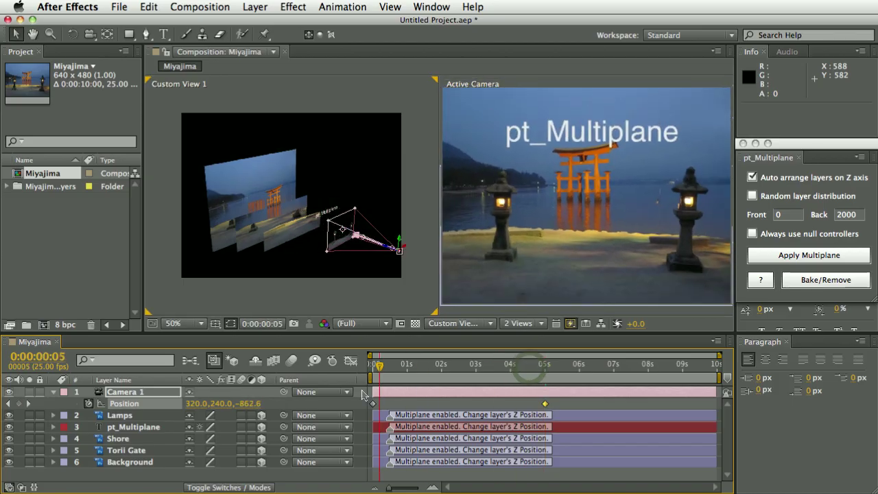
{"action": "left_click", "coordinate": [129, 402]}
{"action": "key", "text": "F9"}
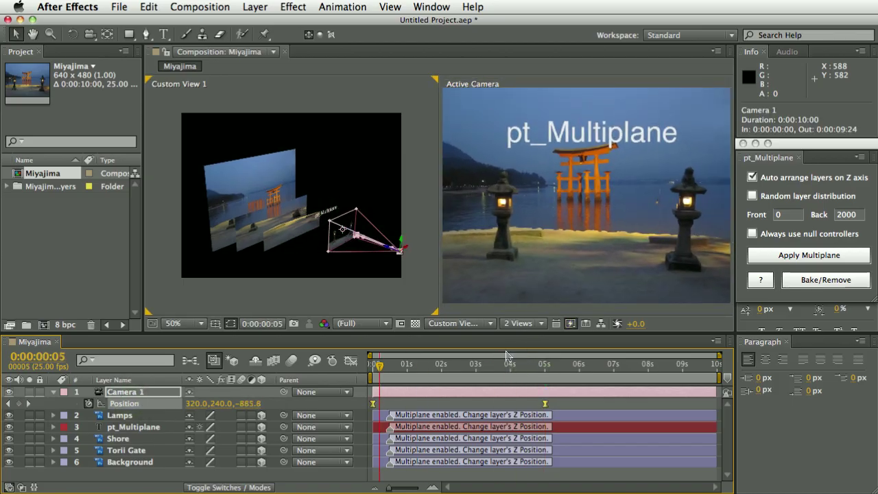
{"action": "left_click_drag", "start_coordinate": [525, 362], "coordinate": [545, 363]}
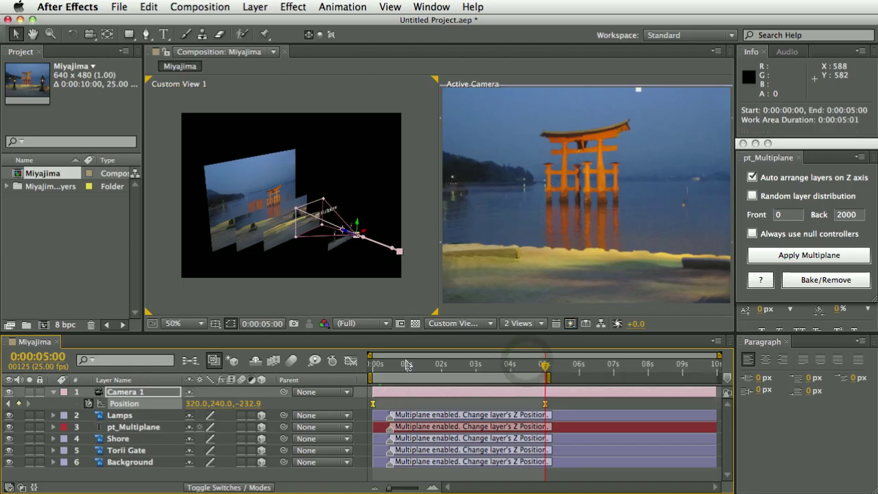
{"action": "key", "text": "KP_0"}
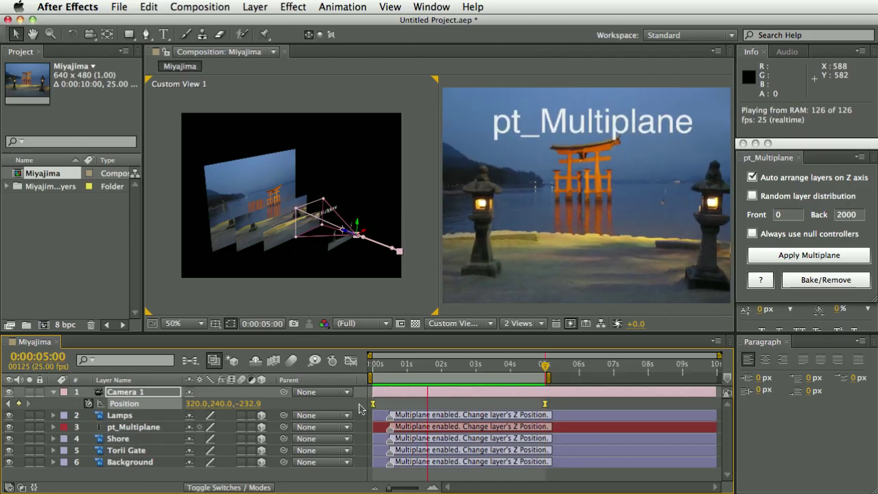
{"action": "key", "text": "space"}
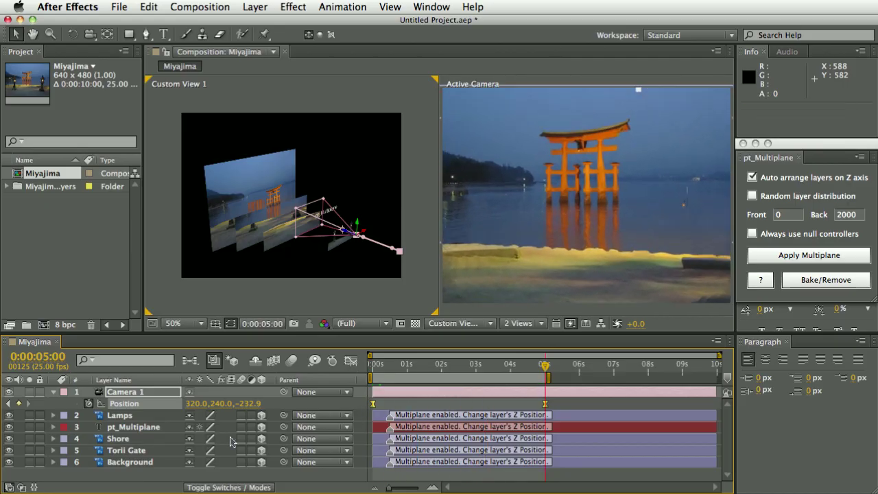
- Keyframe the Lamps layer's Z position to 286 at five seconds and 146 at the start
{"action": "left_click", "coordinate": [129, 415]}
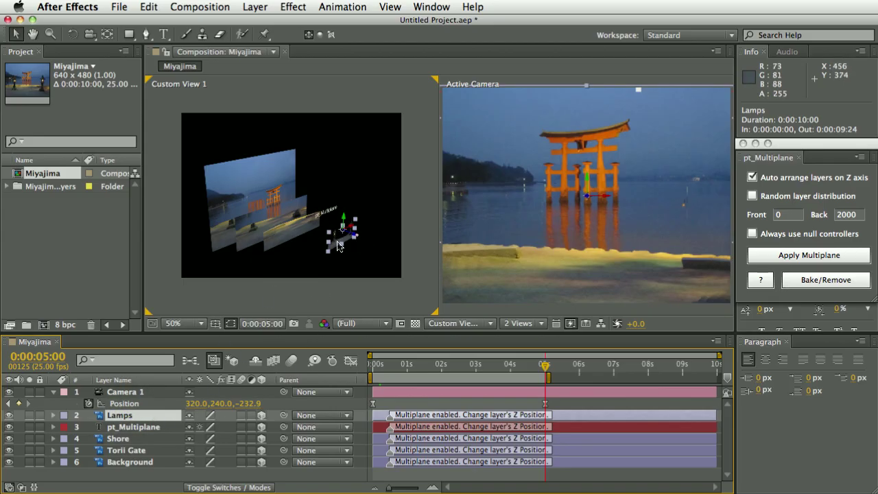
{"action": "key", "text": "p"}
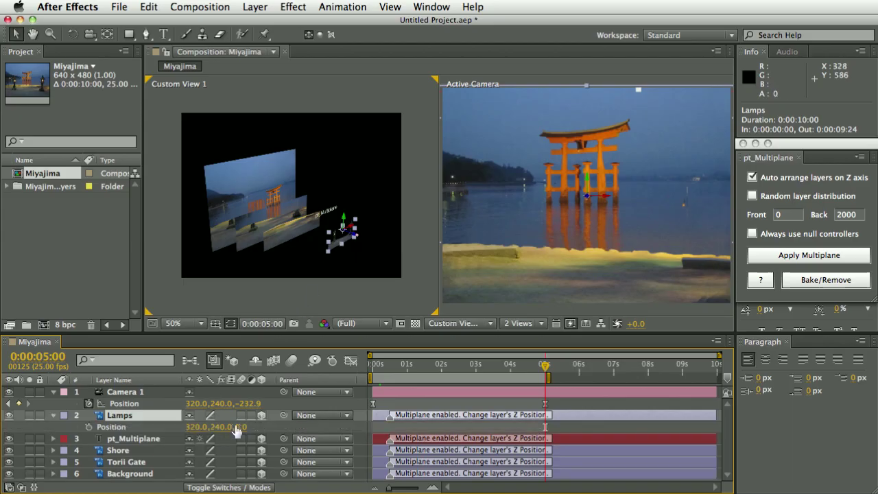
{"action": "left_click_drag", "start_coordinate": [240, 428], "coordinate": [296, 428]}
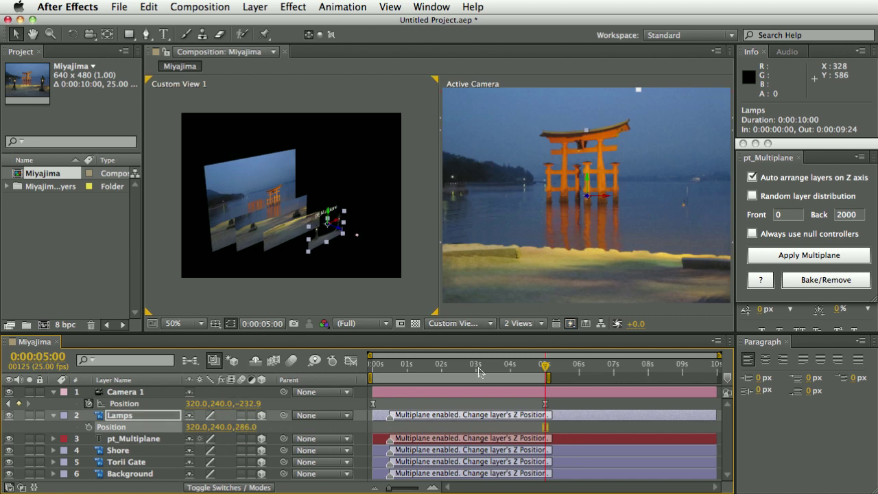
{"action": "left_click", "coordinate": [453, 366]}
{"action": "key", "text": "Home"}
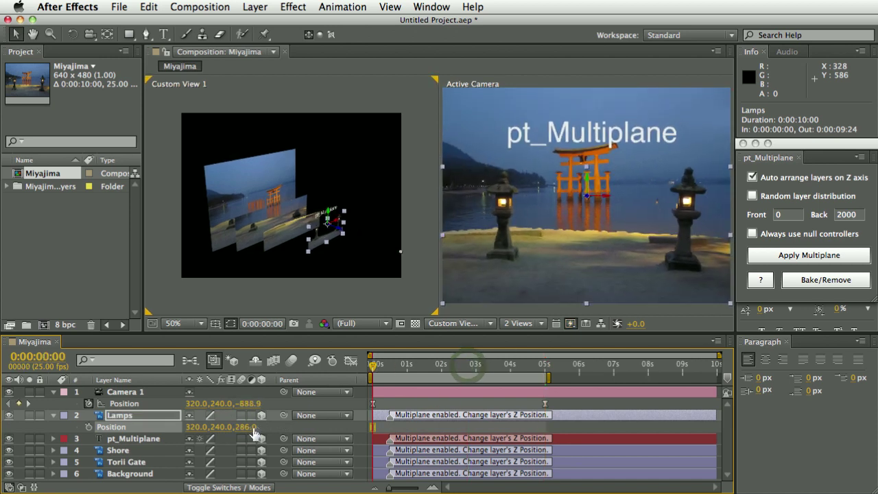
{"action": "mouse_move", "coordinate": [247, 426]}
{"action": "left_mouse_down"}
{"action": "mouse_move", "coordinate": [230, 422]}
{"action": "mouse_move", "coordinate": [249, 427]}
{"action": "left_mouse_up"}
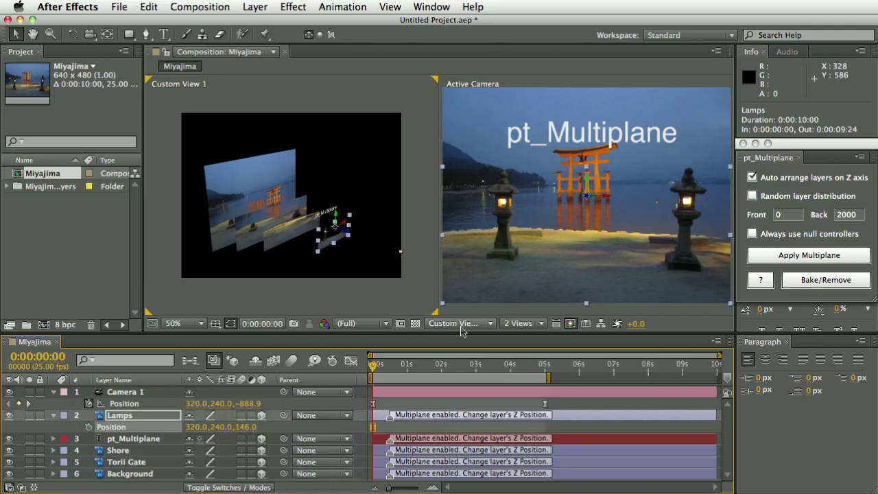
- Collapse and deselect Lamps, then Bake/Remove the multiplane setup in pt_Multiplane
{"action": "left_click", "coordinate": [54, 415]}
{"action": "left_click", "coordinate": [178, 472]}
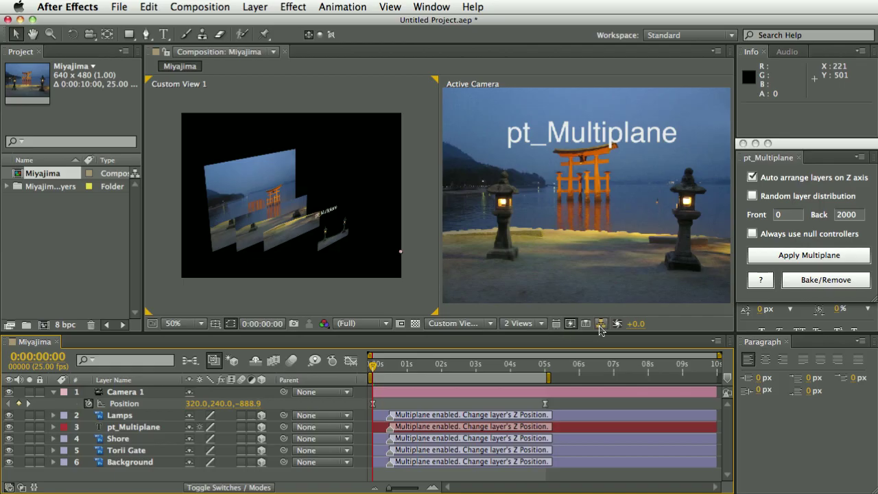
{"action": "left_click", "coordinate": [820, 281]}
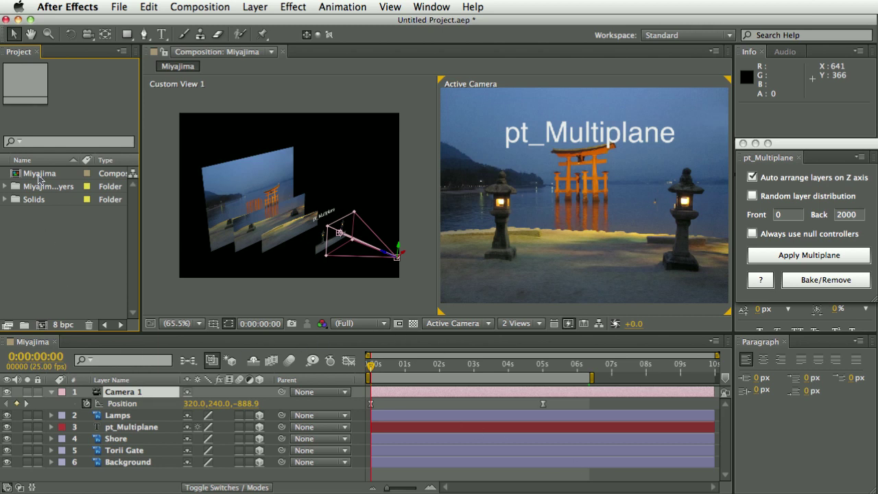
- Create an empty Miyajima 2 comp and draw a red rectangle in the frame centre
{"action": "left_click_drag", "start_coordinate": [39, 177], "coordinate": [41, 324]}
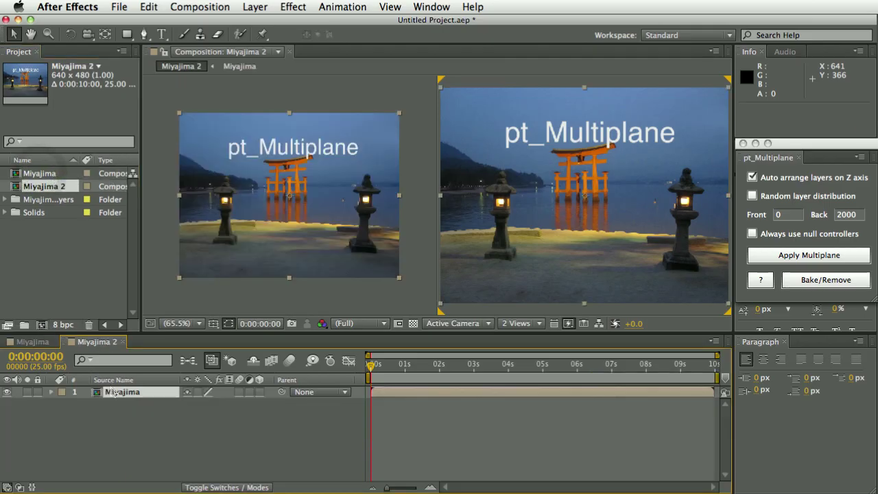
{"action": "key", "text": "Delete"}
{"action": "left_click", "coordinate": [161, 36]}
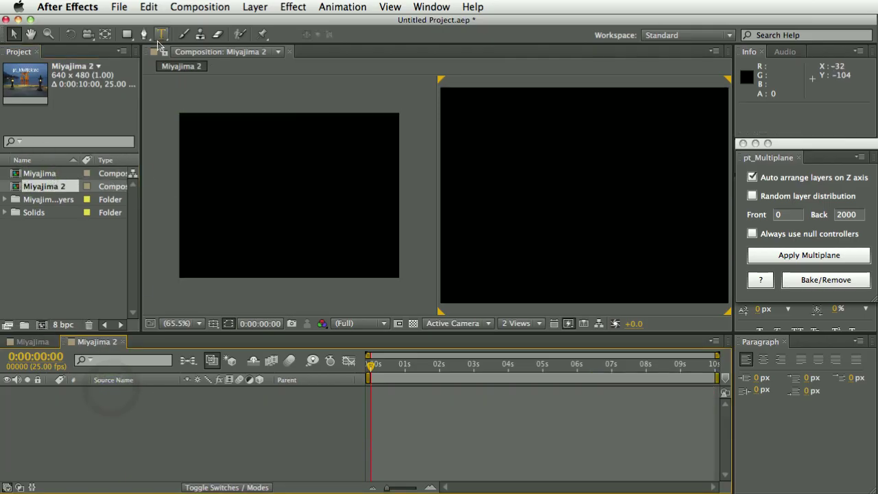
{"action": "left_click", "coordinate": [127, 34]}
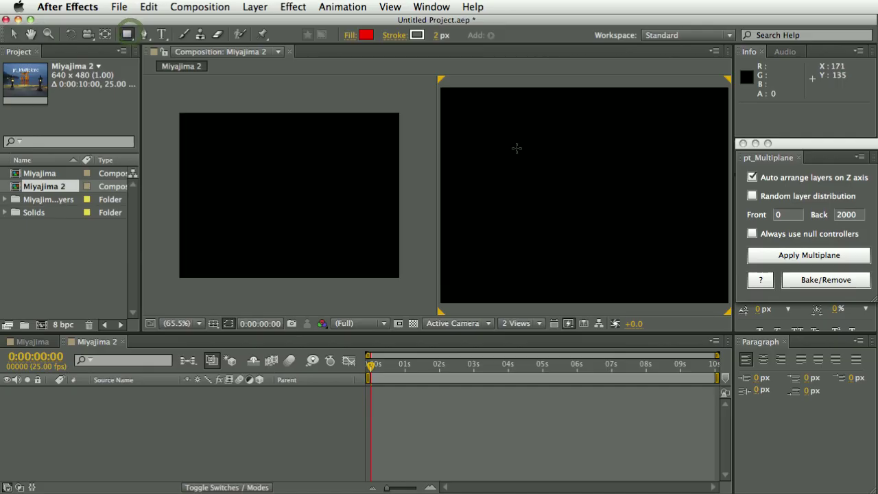
{"action": "mouse_move", "coordinate": [518, 146]}
{"action": "left_mouse_down"}
{"action": "mouse_move", "coordinate": [669, 235]}
{"action": "mouse_move", "coordinate": [662, 242]}
{"action": "left_mouse_up"}
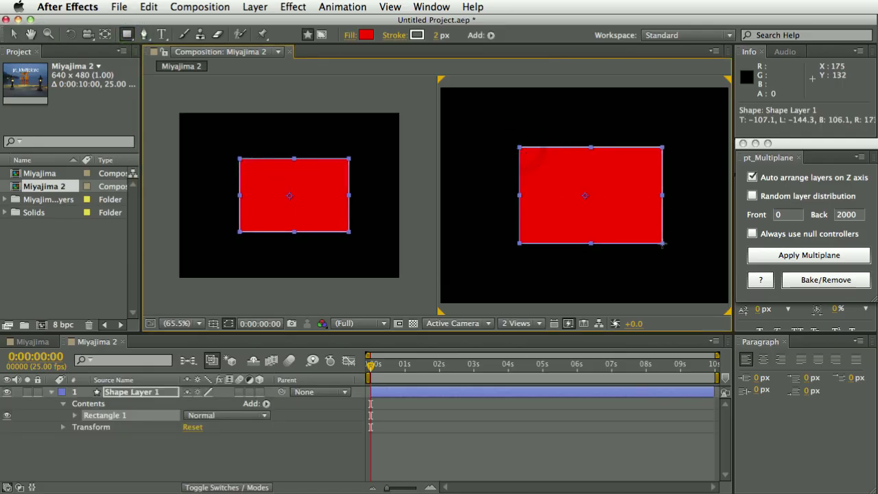
{"action": "left_click", "coordinate": [51, 392]}
{"action": "left_click", "coordinate": [165, 451]}
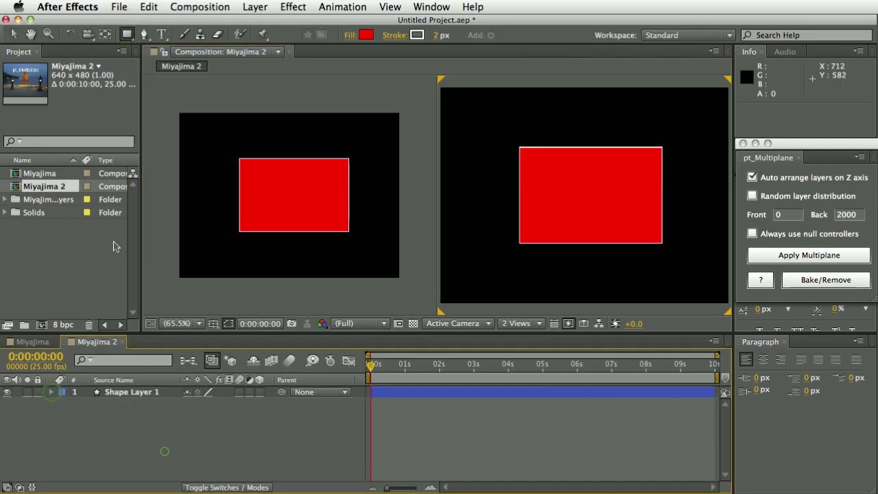
- Add 'SHOT 2' text on the red rectangle, moving and stretching it to fill the box
{"action": "key", "text": "ctrl+t"}
{"action": "left_click", "coordinate": [541, 197]}
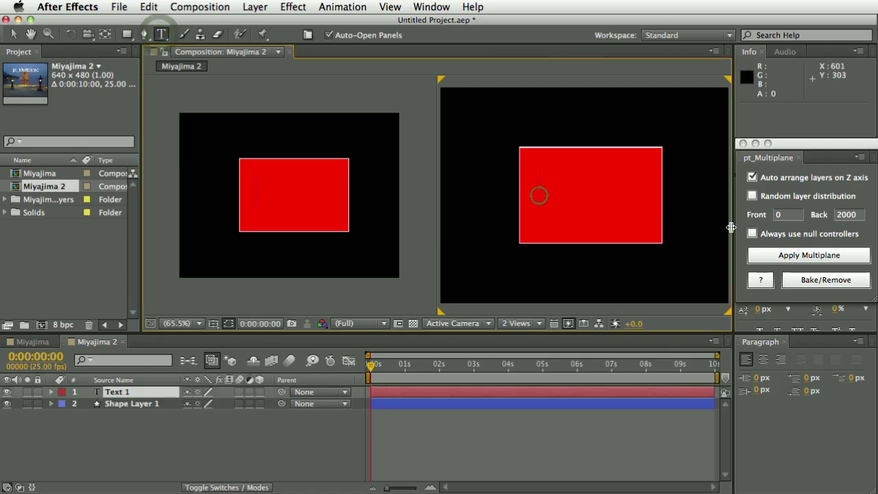
{"action": "type", "text": "SHOT2"}
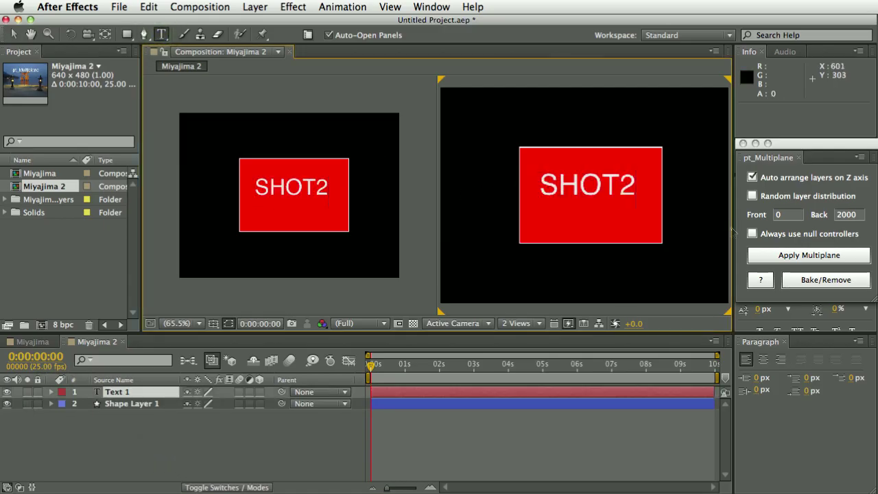
{"action": "key", "text": "Left"}
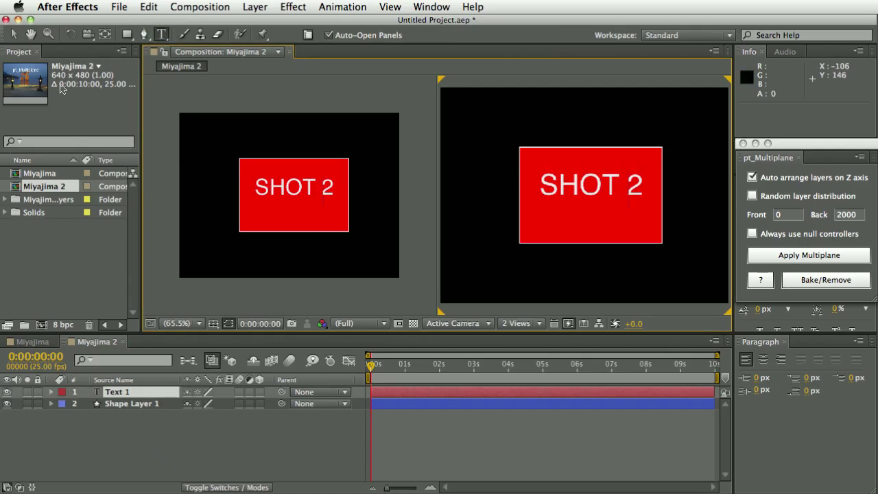
{"action": "key", "text": "Escape"}
{"action": "left_click_drag", "start_coordinate": [577, 192], "coordinate": [562, 234]}
{"action": "left_click_drag", "start_coordinate": [626, 218], "coordinate": [656, 148]}
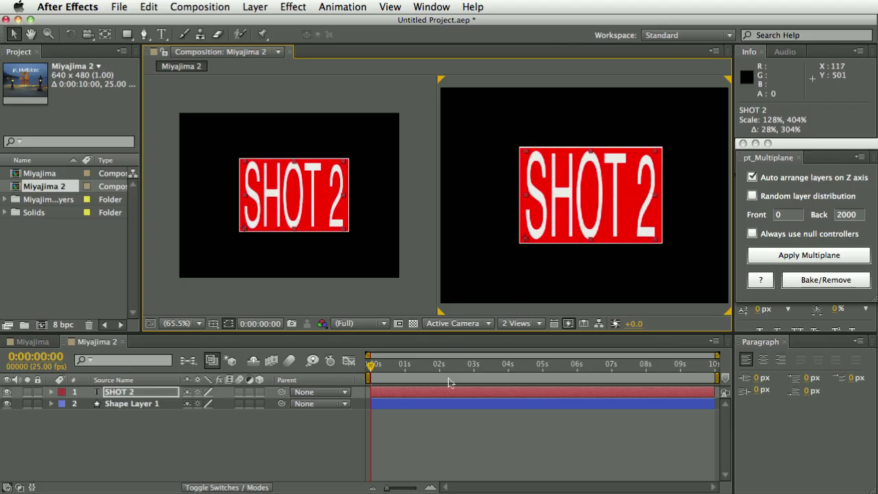
{"action": "left_click", "coordinate": [320, 443]}
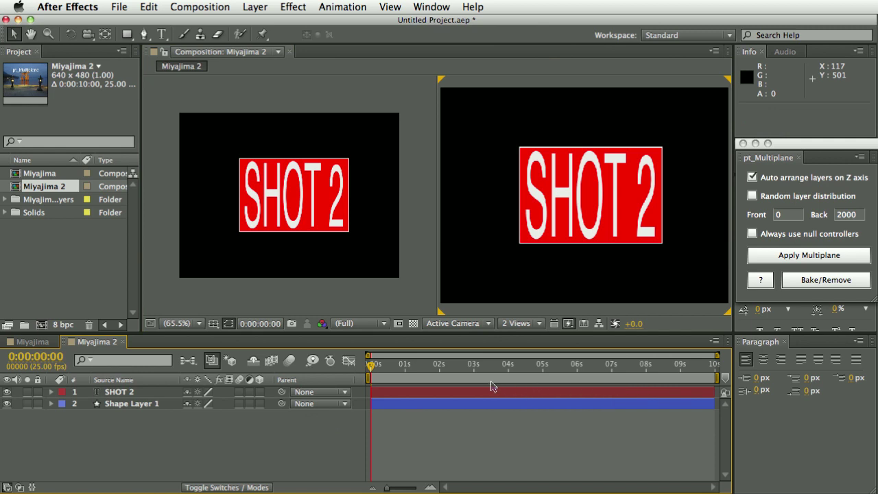
- Apply Multiplane to Miyajima 2 and frame all layers in the custom 3D view
{"action": "left_click", "coordinate": [298, 449]}
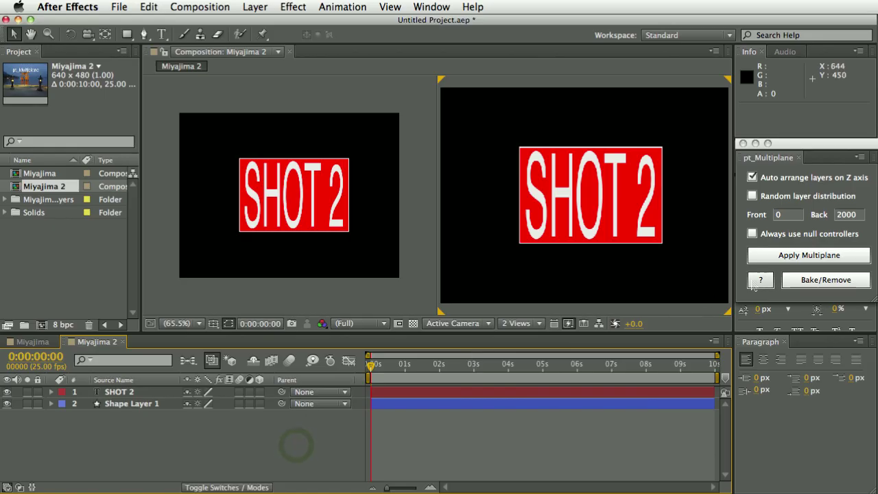
{"action": "left_click", "coordinate": [809, 257]}
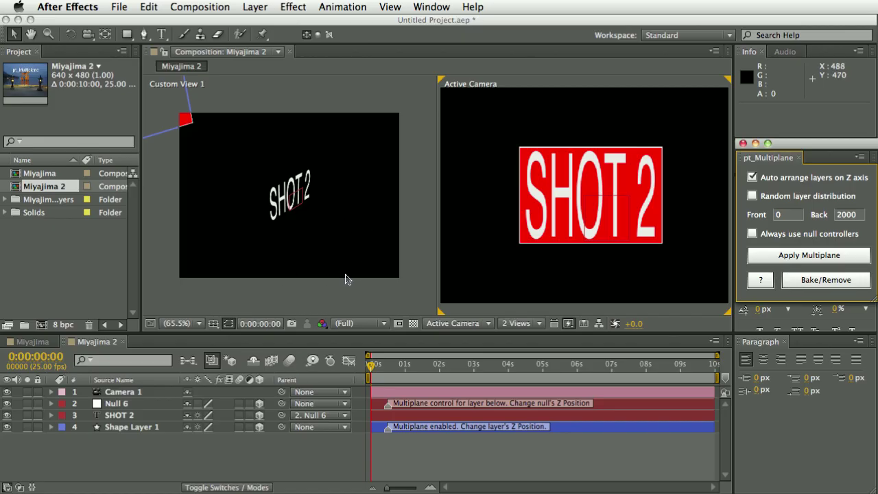
{"action": "left_click", "coordinate": [129, 405]}
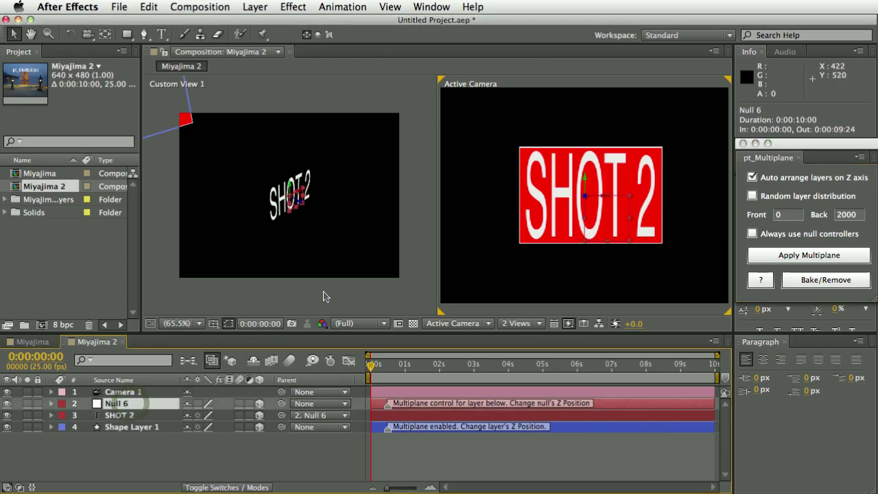
{"action": "left_click", "coordinate": [317, 294]}
{"action": "left_click", "coordinate": [389, 7]}
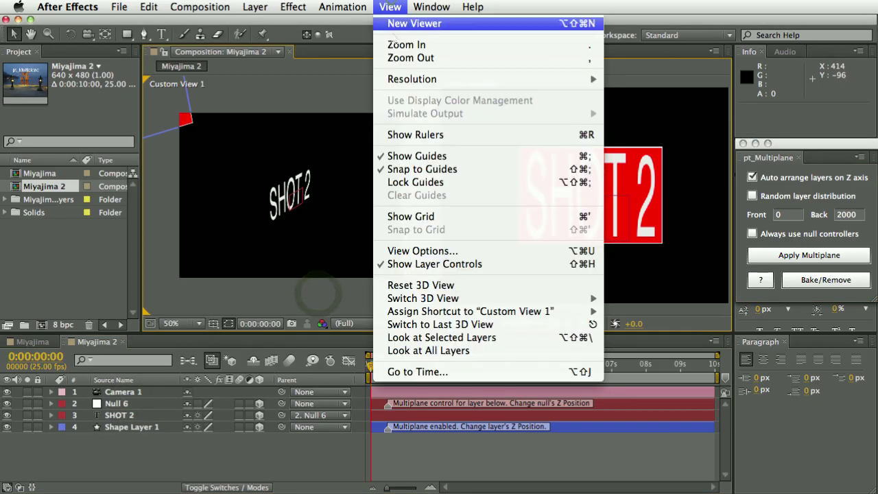
{"action": "left_click", "coordinate": [436, 351]}
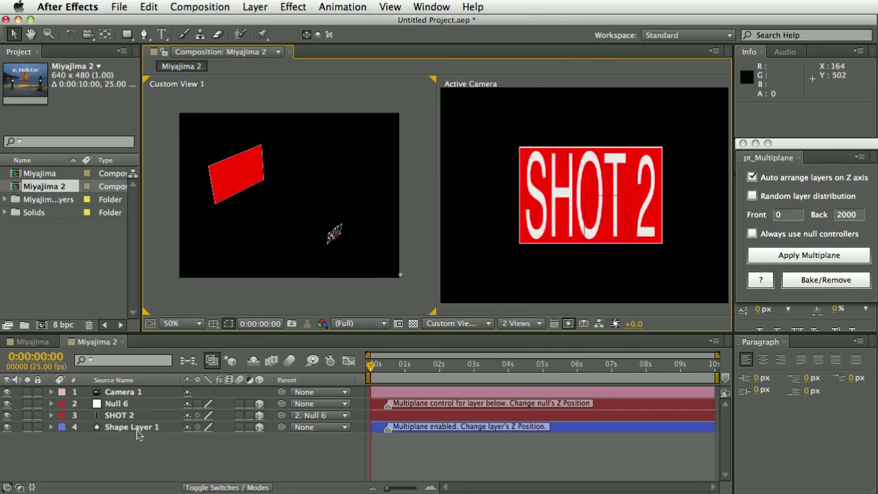
- Check the layers' positions and push Null 6 deeper to Z 122.3
{"action": "left_click", "coordinate": [124, 406]}
{"action": "key", "text": "p"}
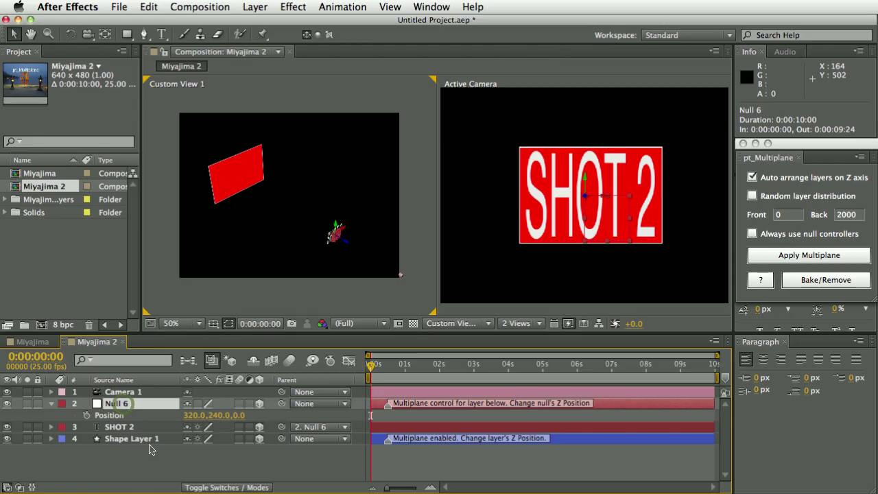
{"action": "left_click", "coordinate": [140, 438]}
{"action": "key", "text": "p"}
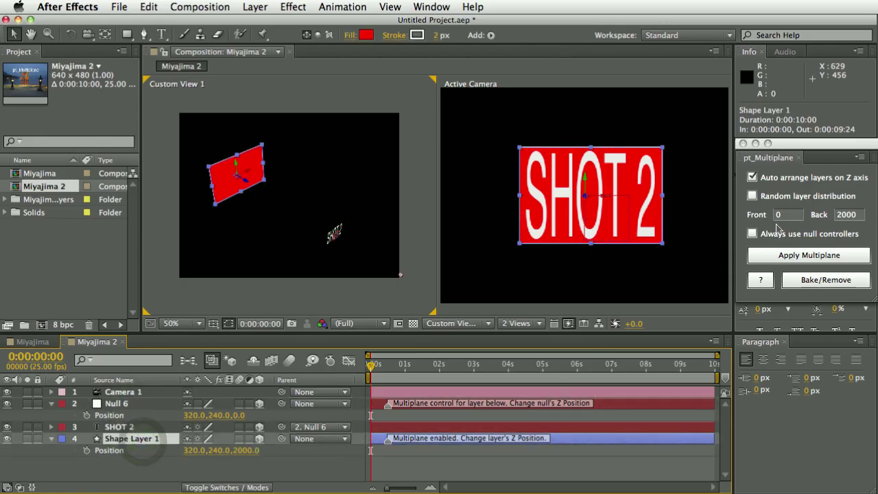
{"action": "left_click", "coordinate": [120, 406]}
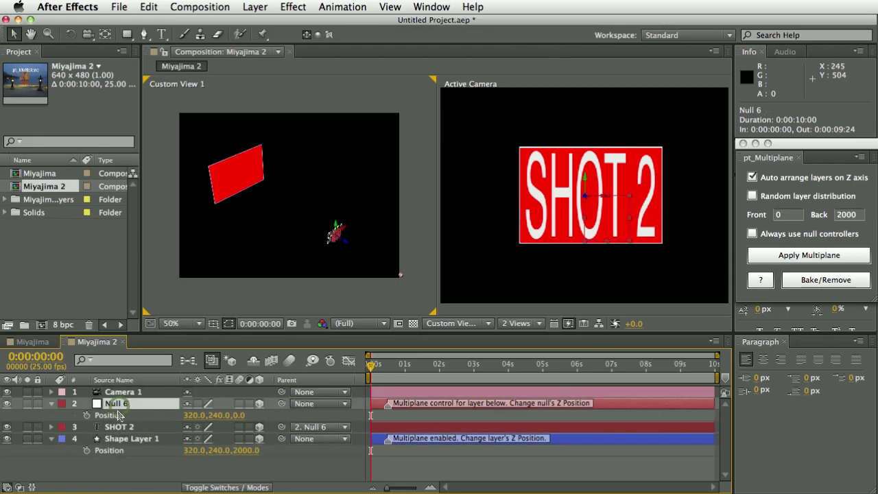
{"action": "key", "text": "p"}
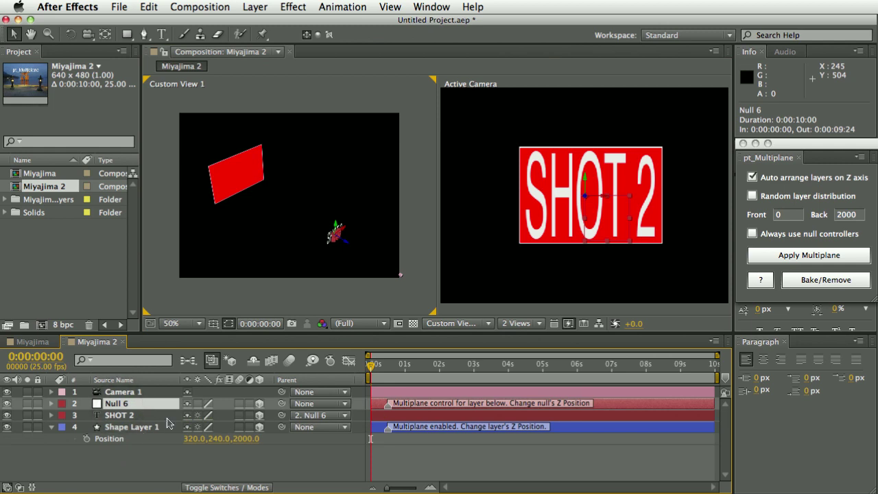
{"action": "left_click", "coordinate": [139, 416]}
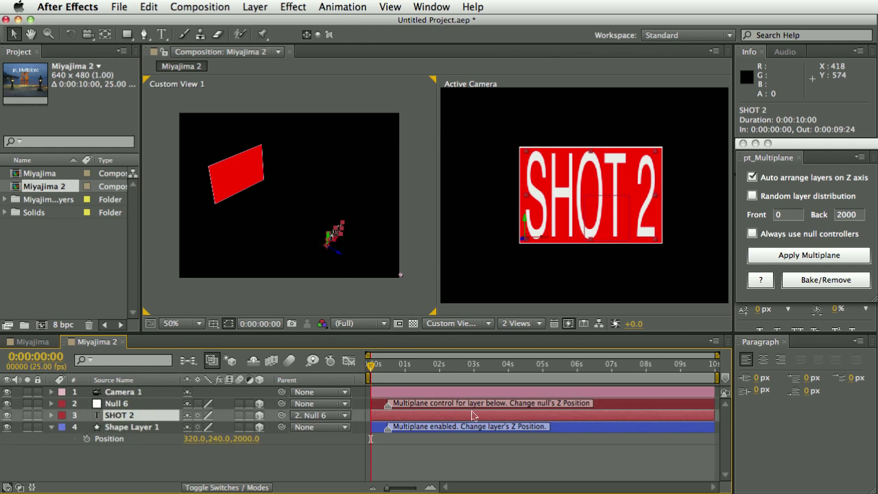
{"action": "left_click", "coordinate": [130, 405]}
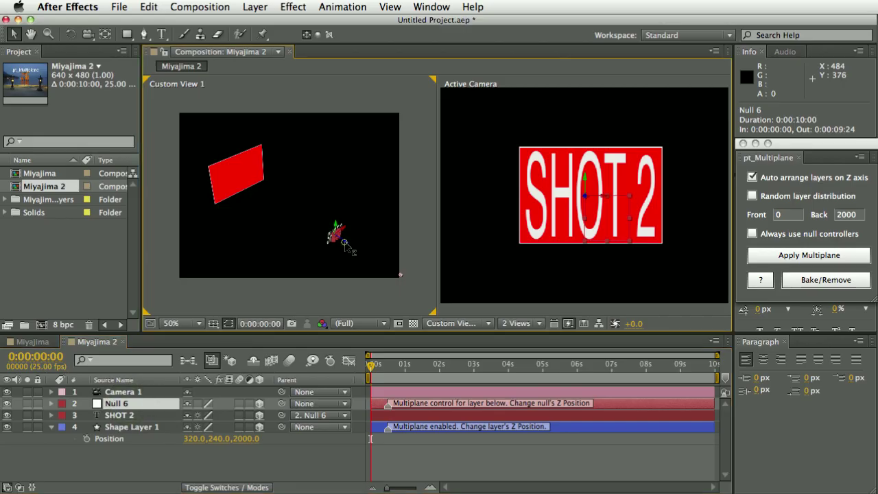
{"action": "left_click_drag", "start_coordinate": [345, 241], "coordinate": [325, 242]}
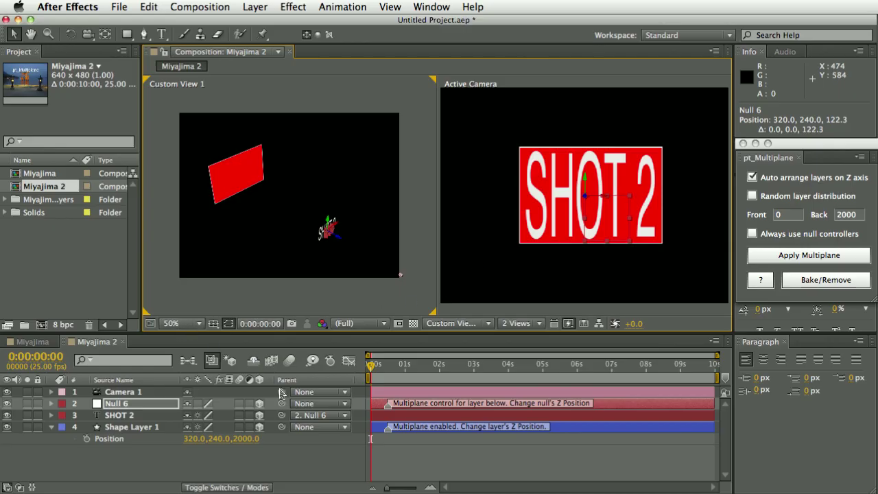
- In Miyajima, keyframe Camera 1's Orientation at 3:17 and turn it to 18°, 47°, 0° at 5 s
{"action": "double_click", "coordinate": [39, 173]}
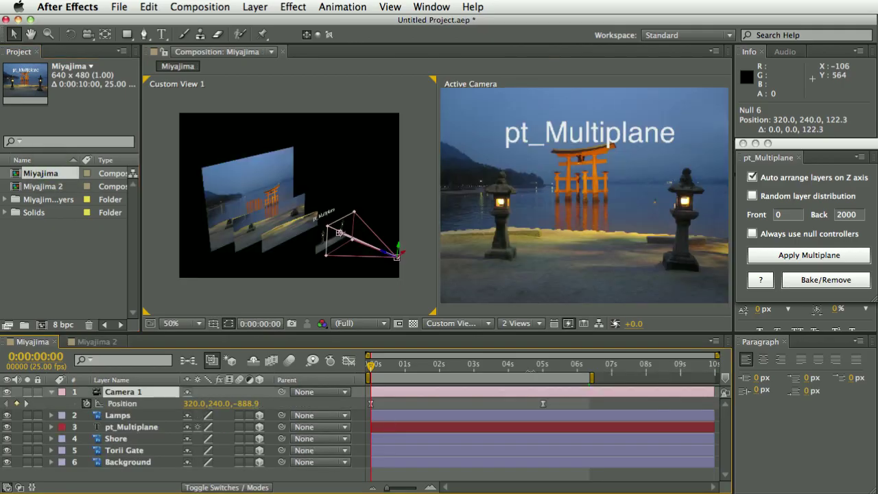
{"action": "left_click", "coordinate": [543, 367]}
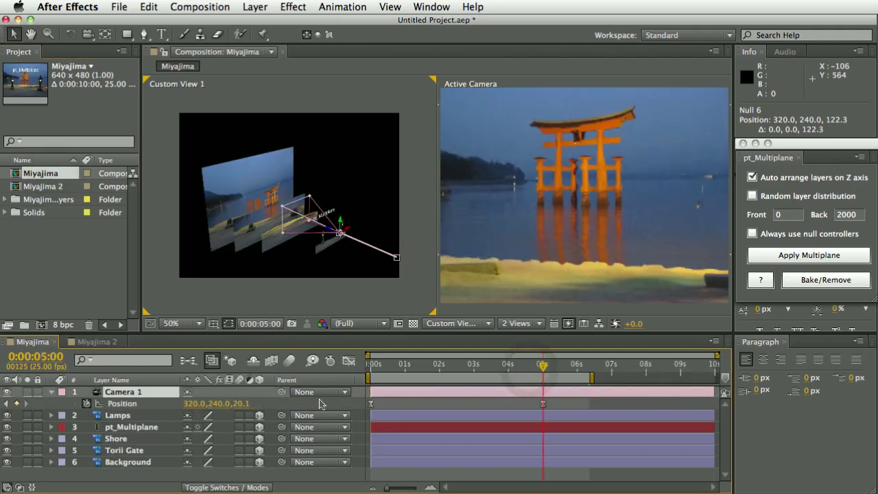
{"action": "key", "text": "alt+shift+r"}
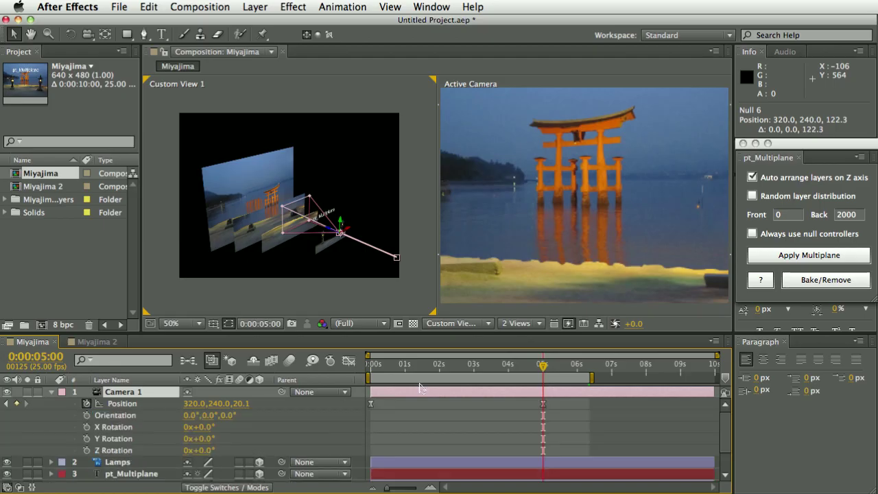
{"action": "left_click", "coordinate": [88, 415]}
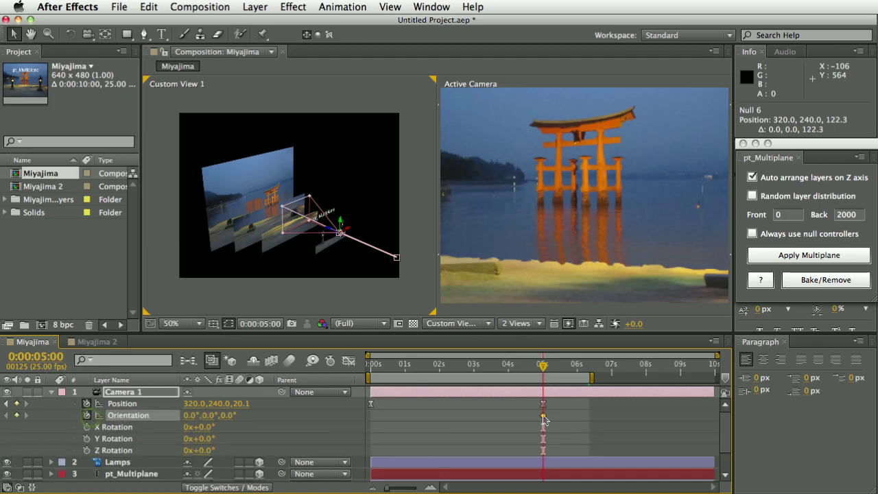
{"action": "left_click_drag", "start_coordinate": [543, 417], "coordinate": [497, 415]}
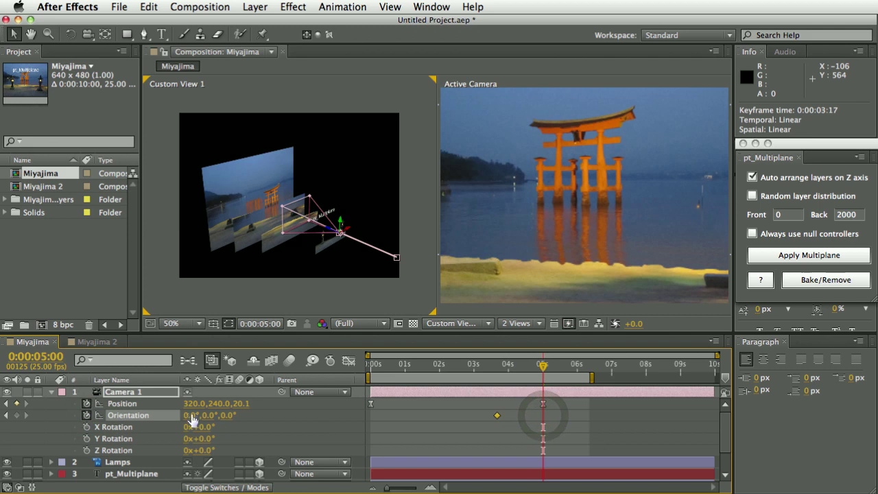
{"action": "left_click_drag", "start_coordinate": [192, 420], "coordinate": [231, 425]}
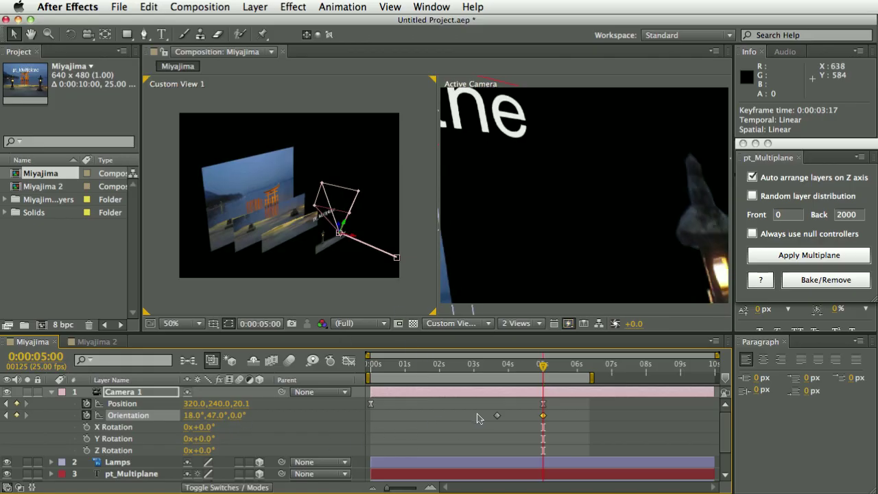
{"action": "left_click_drag", "start_coordinate": [478, 417], "coordinate": [543, 420]}
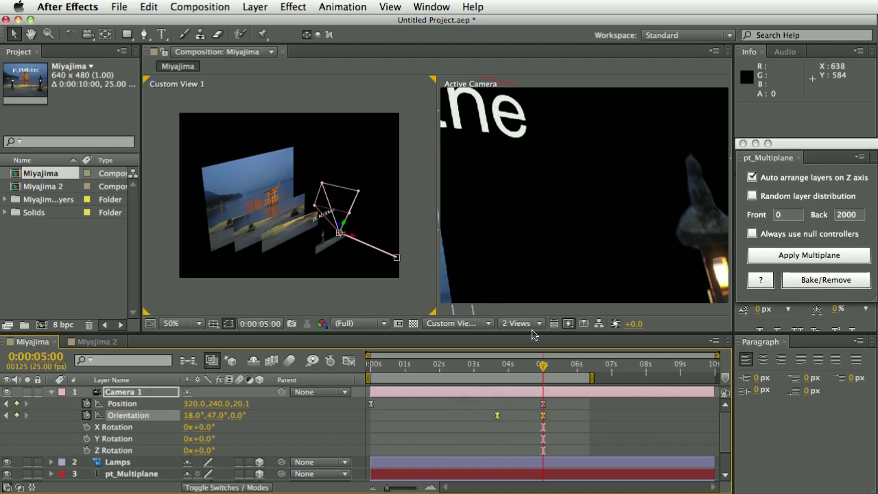
{"action": "mouse_move", "coordinate": [541, 369]}
{"action": "left_mouse_down"}
{"action": "mouse_move", "coordinate": [502, 371]}
{"action": "mouse_move", "coordinate": [539, 382]}
{"action": "left_mouse_up"}
- Open Miyajima 2 and view Camera 1's settings without changing them
{"action": "double_click", "coordinate": [44, 186]}
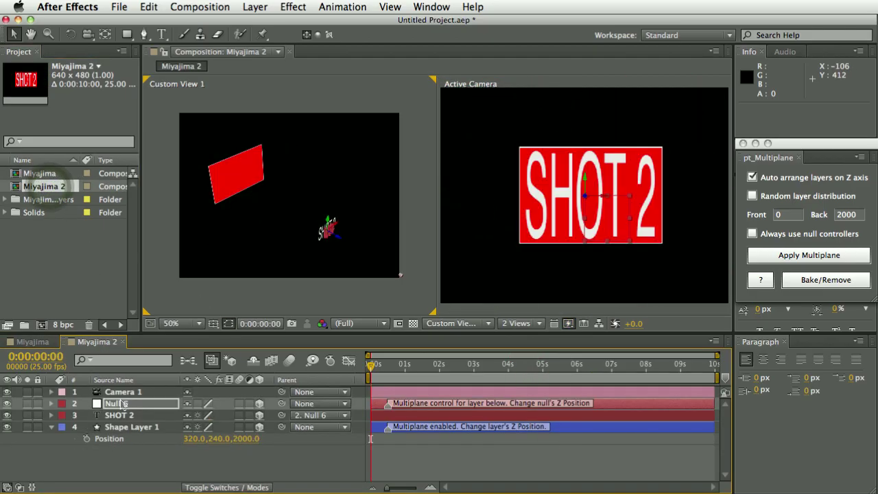
{"action": "double_click", "coordinate": [120, 392]}
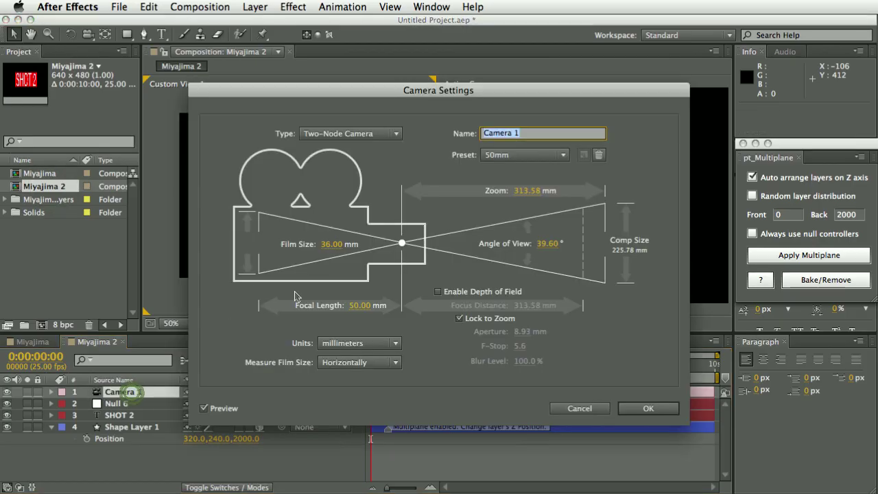
{"action": "left_click", "coordinate": [557, 410]}
- Apply Layer > Transform > Auto-Orient to Camera 1 and confirm the setting
{"action": "left_click", "coordinate": [295, 7]}
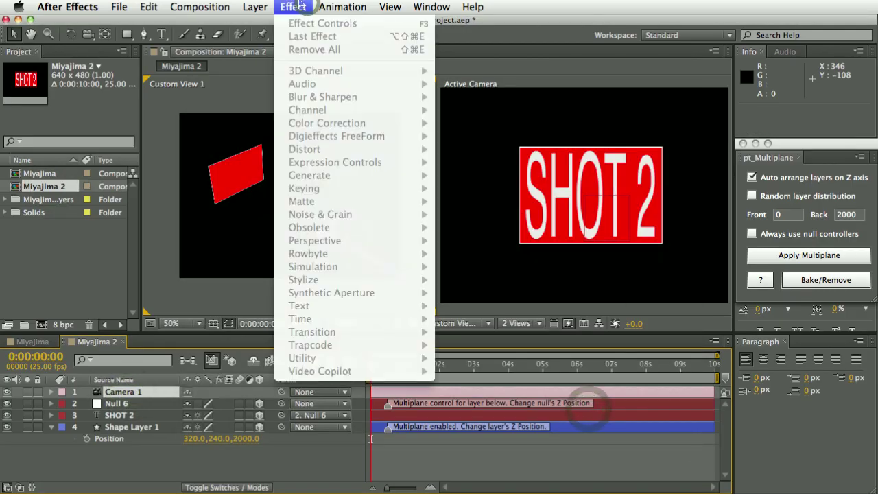
{"action": "left_click", "coordinate": [300, 7]}
{"action": "left_click", "coordinate": [342, 7]}
{"action": "mouse_move", "coordinate": [254, 7]}
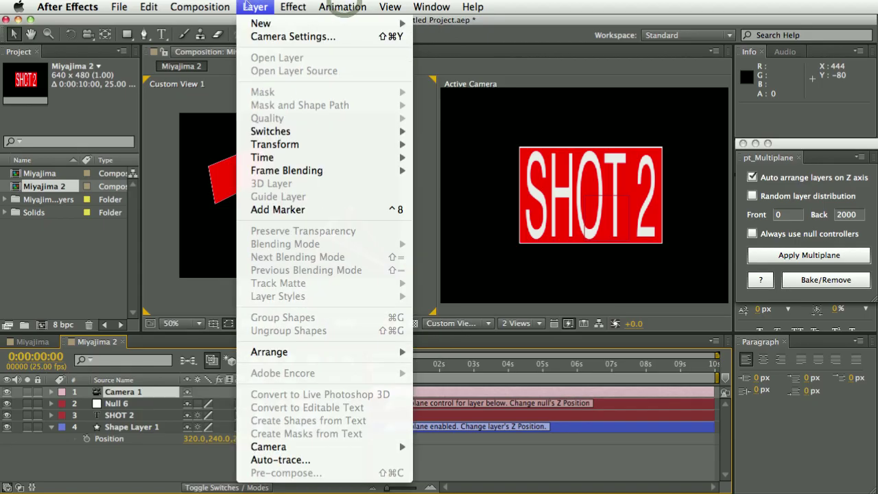
{"action": "mouse_move", "coordinate": [384, 144]}
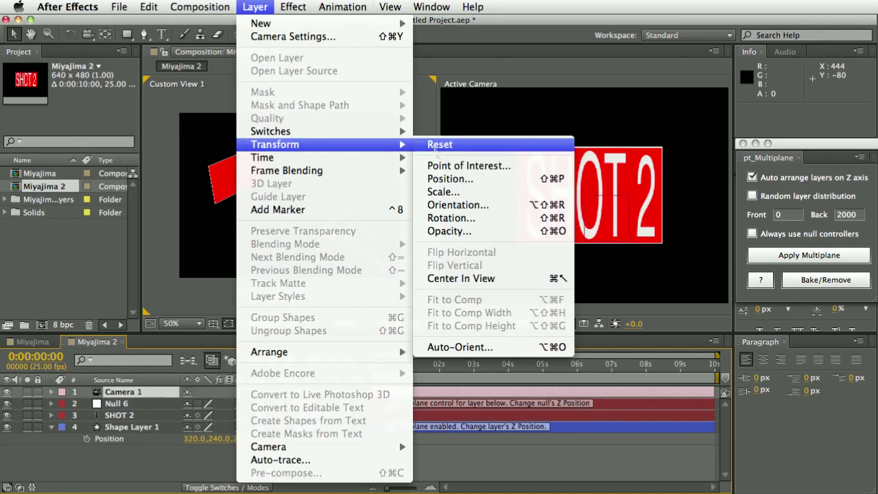
{"action": "left_click", "coordinate": [493, 347]}
{"action": "left_click", "coordinate": [549, 306]}
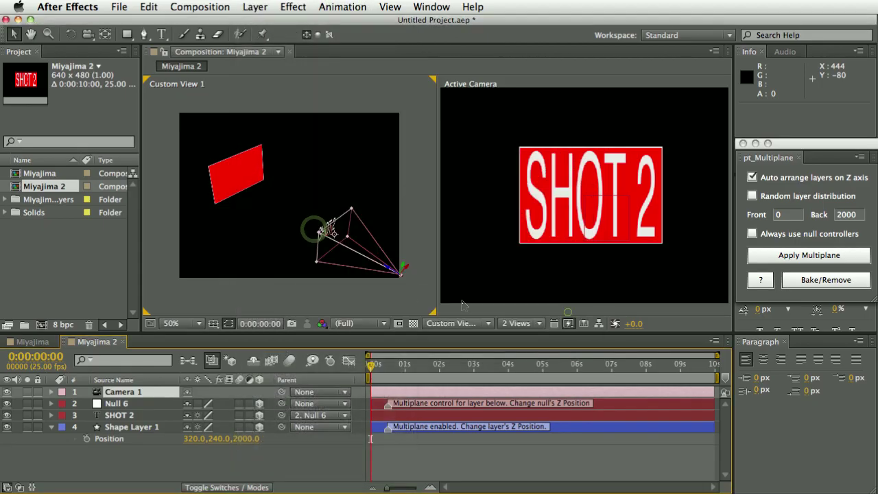
{"action": "left_click", "coordinate": [247, 465]}
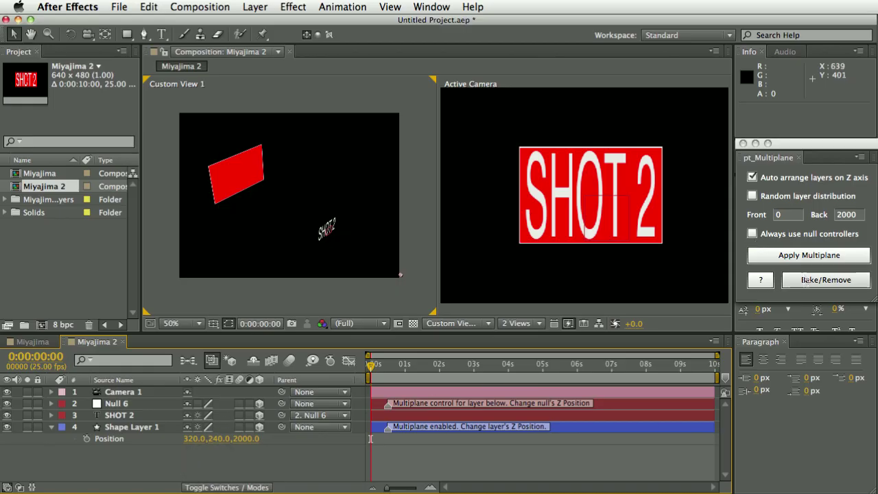
- Remove and reapply the multiplane setup with null controllers, then nudge Null 8 in depth
{"action": "left_click", "coordinate": [825, 279]}
{"action": "left_click", "coordinate": [825, 279]}
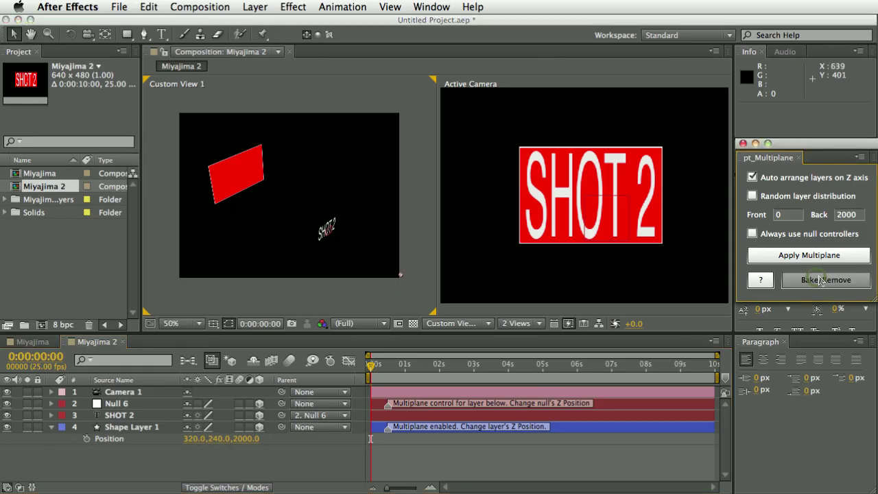
{"action": "left_click", "coordinate": [753, 234]}
{"action": "left_click", "coordinate": [807, 255]}
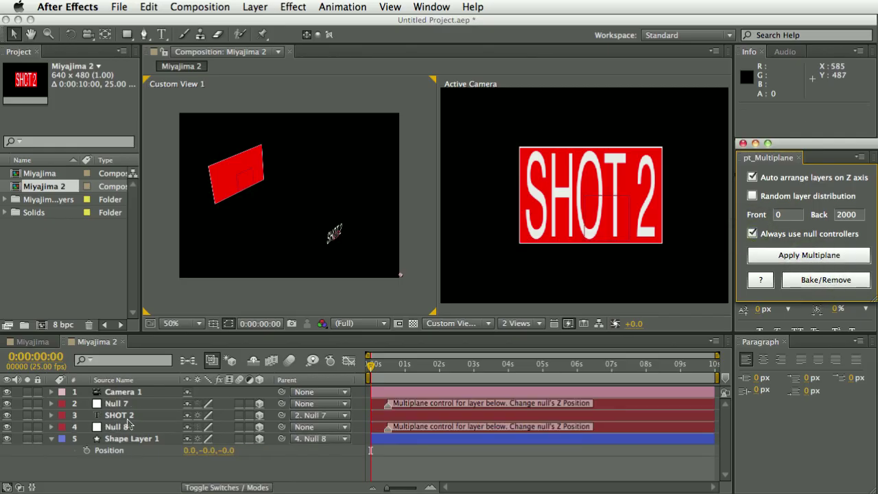
{"action": "left_click", "coordinate": [115, 427]}
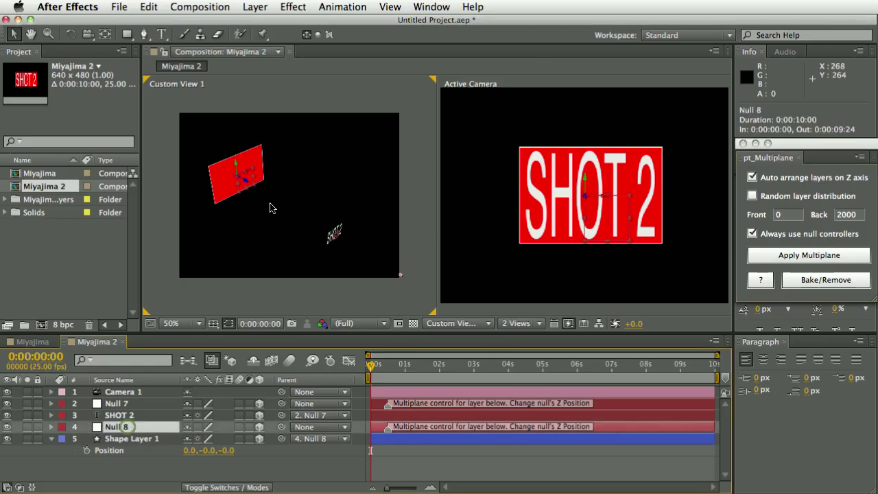
{"action": "left_click_drag", "start_coordinate": [245, 180], "coordinate": [258, 210]}
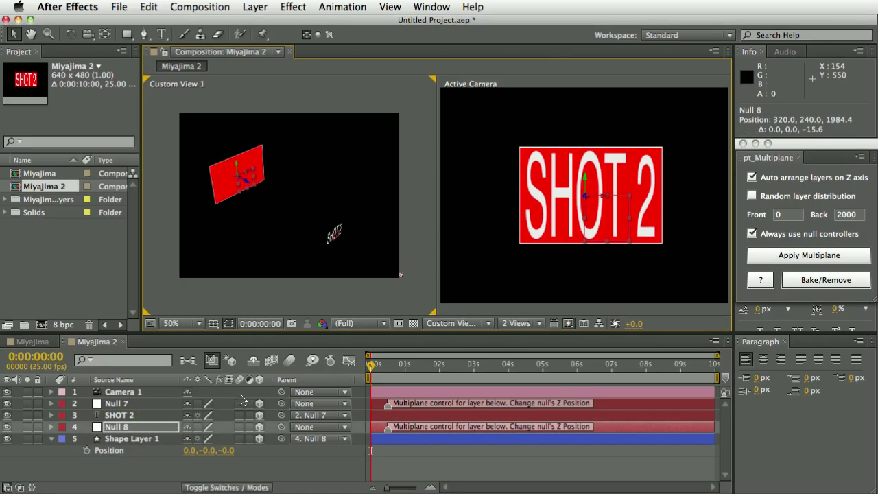
- Turn off 'Always use null controllers', delete Null 8, and Bake/Remove to drop Null 7
{"action": "left_click", "coordinate": [752, 234]}
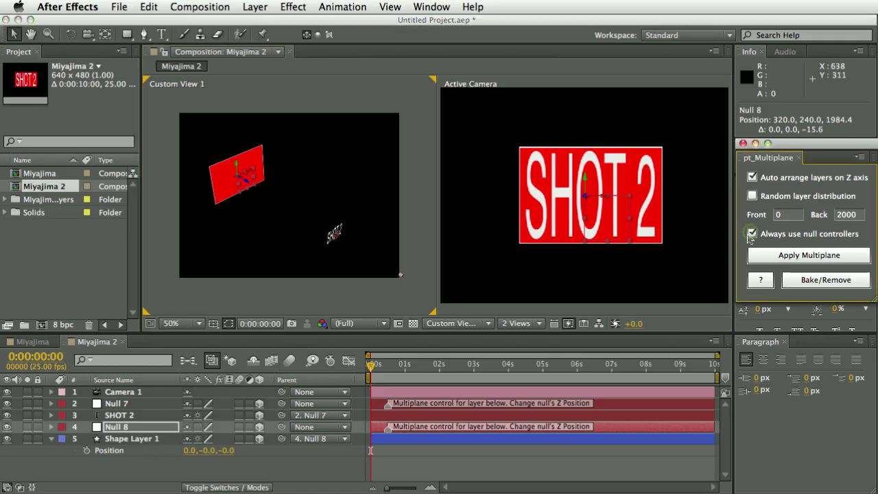
{"action": "left_click", "coordinate": [752, 234]}
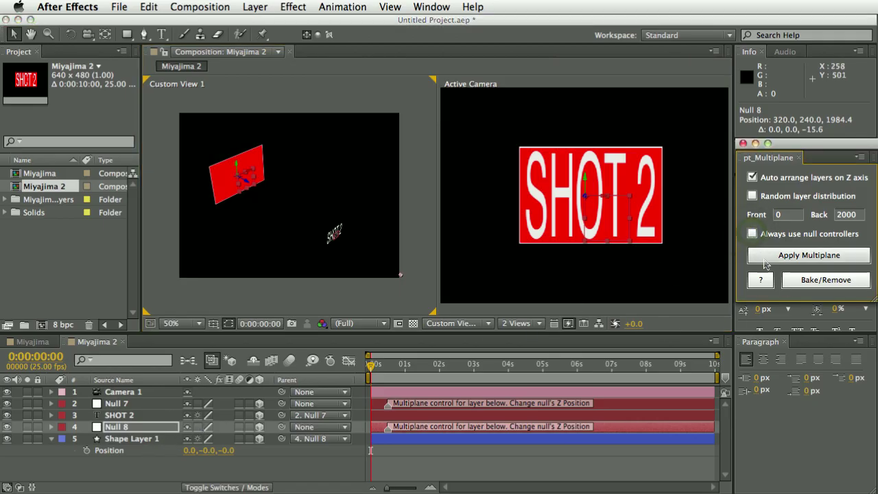
{"action": "left_click", "coordinate": [148, 489]}
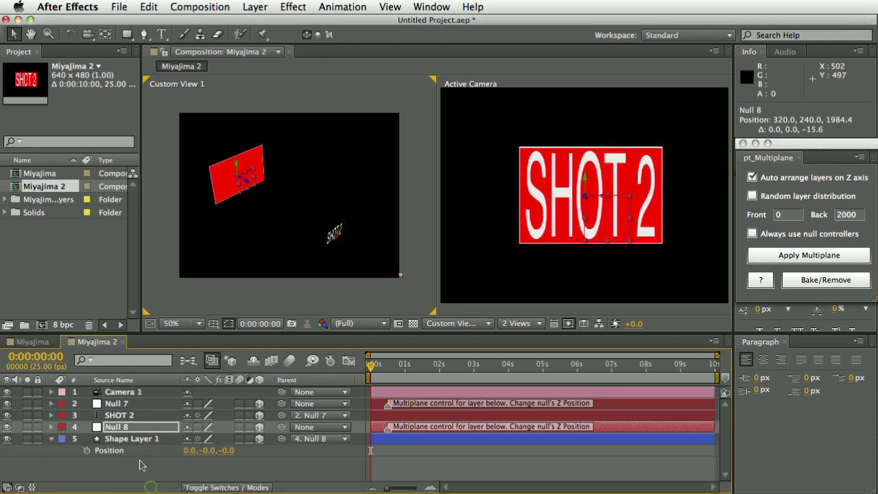
{"action": "left_click", "coordinate": [177, 477]}
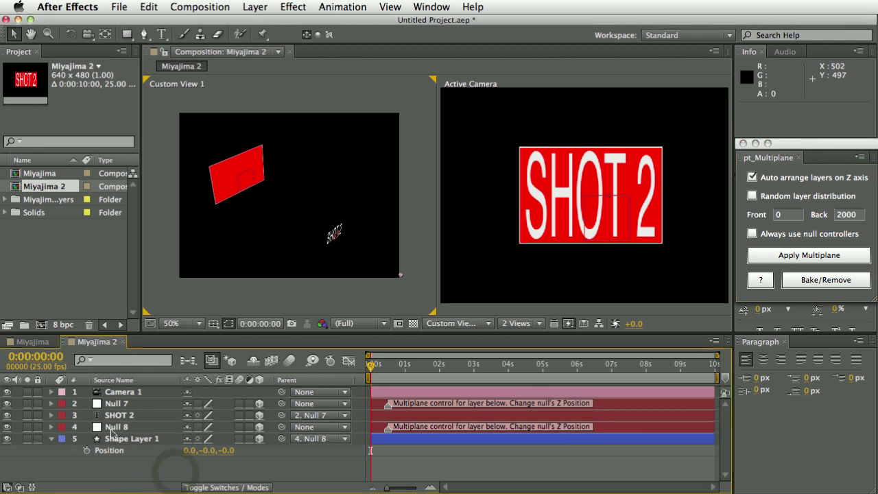
{"action": "left_click", "coordinate": [123, 431]}
{"action": "key", "text": "Delete"}
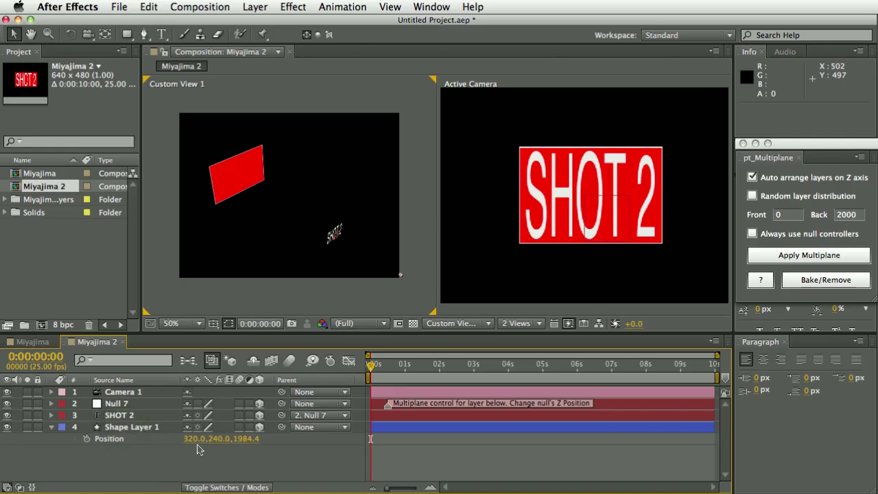
{"action": "left_click", "coordinate": [809, 280]}
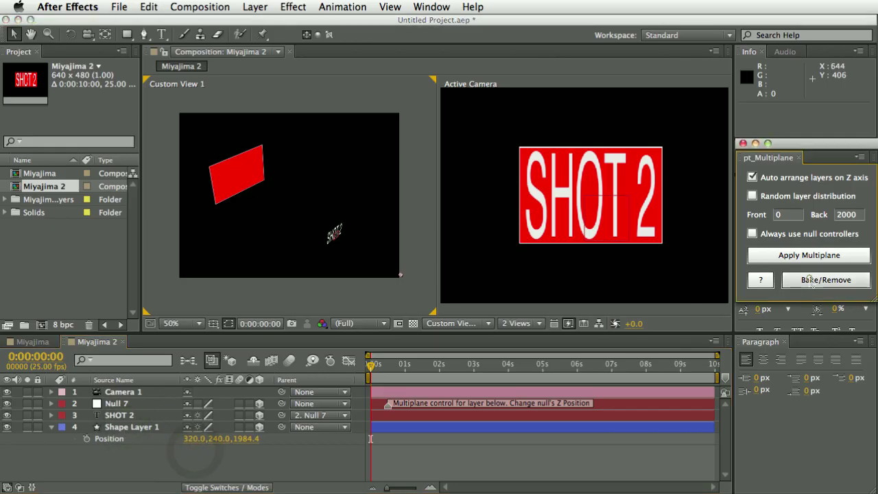
{"action": "left_click", "coordinate": [807, 282]}
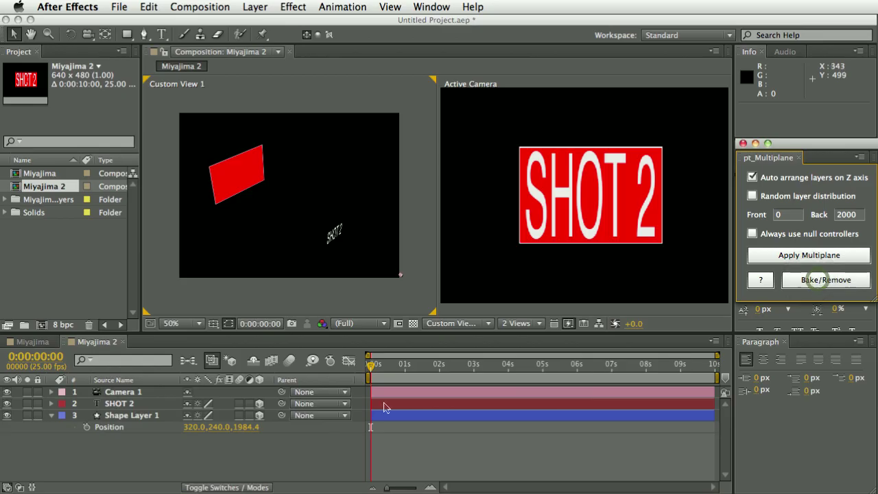
{"action": "left_click", "coordinate": [240, 459]}
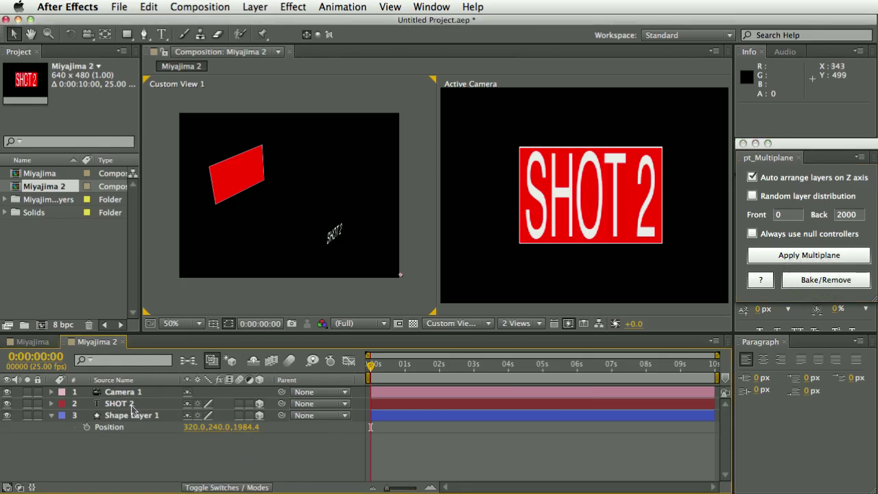
- Parent SHOT 2 and Shape Layer 1 to Camera 1 and copy all three layers
{"action": "left_click", "coordinate": [120, 404]}
{"action": "left_click", "coordinate": [132, 415], "text": "shift"}
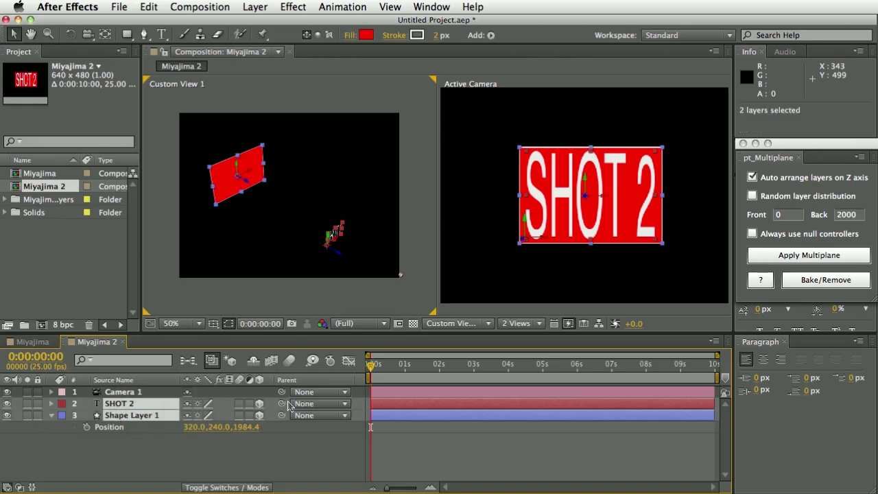
{"action": "left_click_drag", "start_coordinate": [281, 403], "coordinate": [123, 391]}
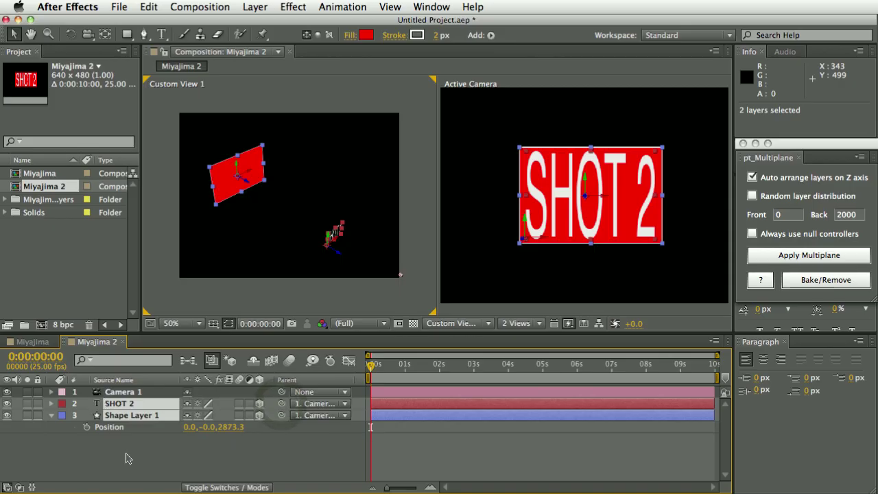
{"action": "left_click", "coordinate": [138, 461]}
{"action": "left_click", "coordinate": [132, 405]}
{"action": "left_click", "coordinate": [123, 392]}
{"action": "left_click", "coordinate": [132, 415], "text": "shift"}
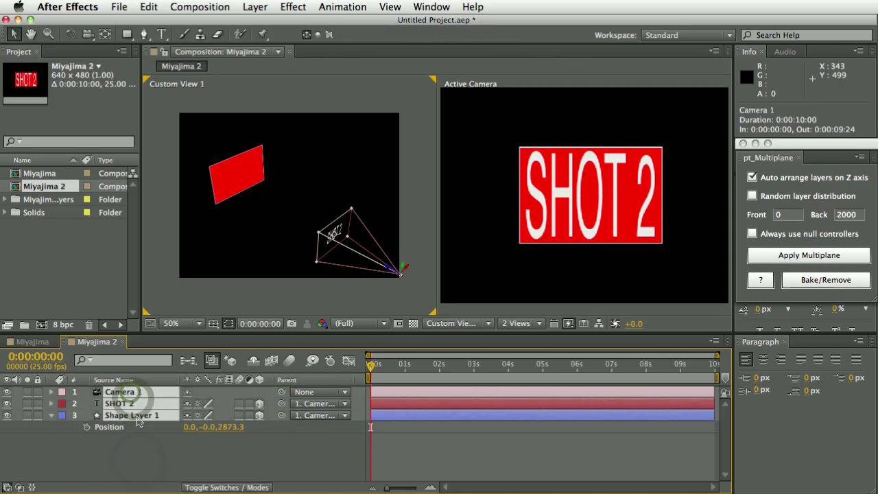
{"action": "key", "text": "super+c"}
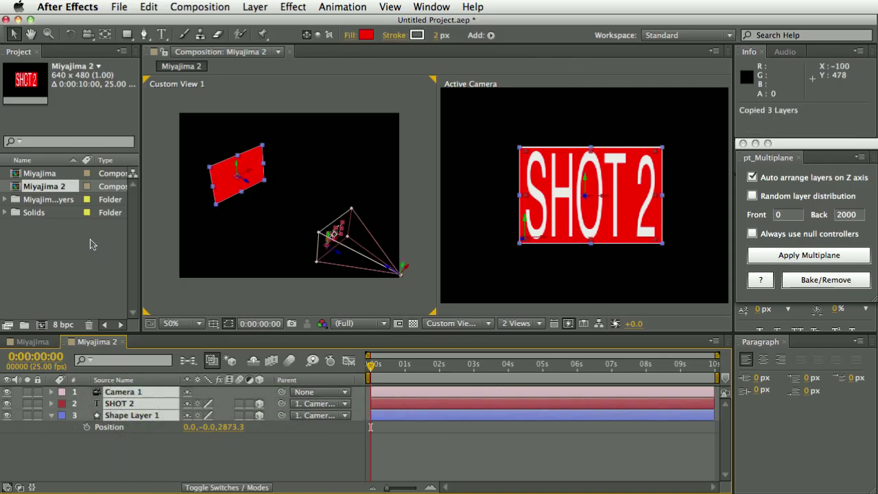
- Paste the three layers into Miyajima above Camera 1 and copy Camera 1's 5 s keyframes
{"action": "double_click", "coordinate": [39, 173]}
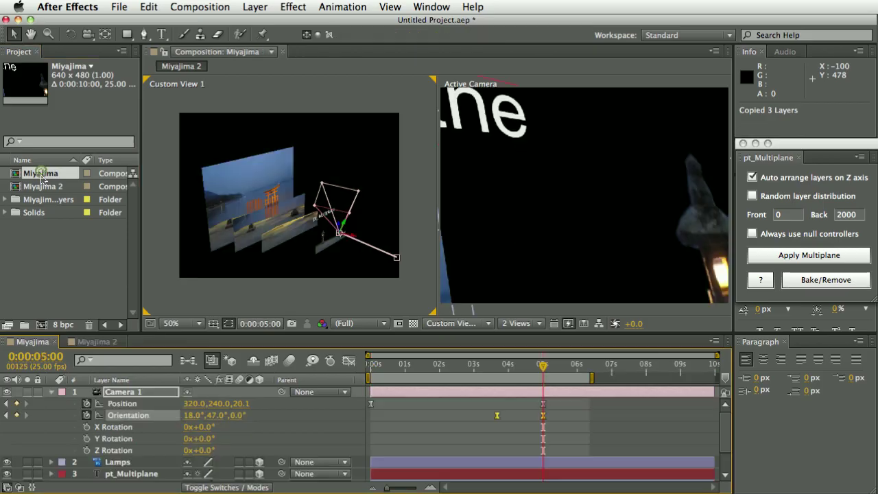
{"action": "left_click", "coordinate": [131, 392]}
{"action": "key", "text": "super+v"}
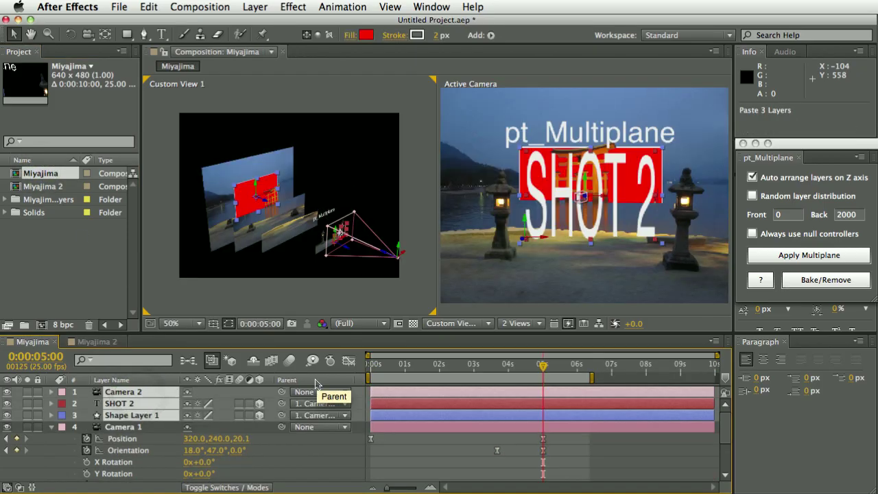
{"action": "left_click", "coordinate": [145, 429]}
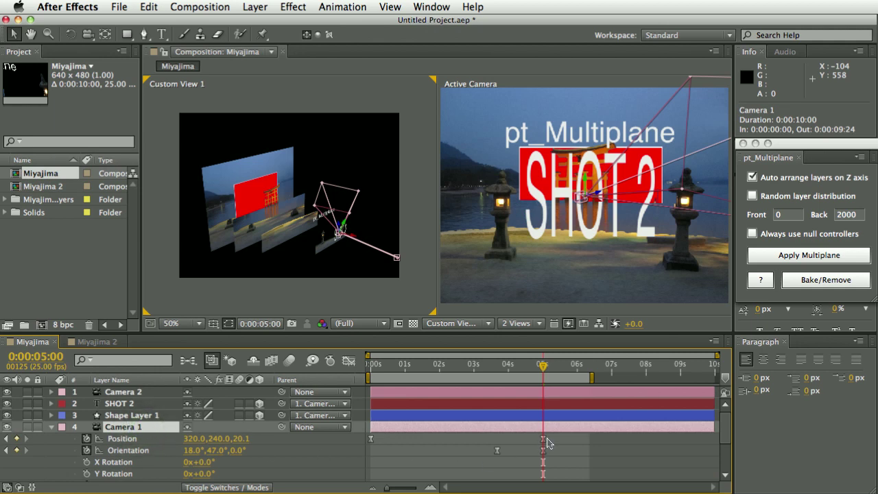
{"action": "left_click_drag", "start_coordinate": [539, 432], "coordinate": [542, 455]}
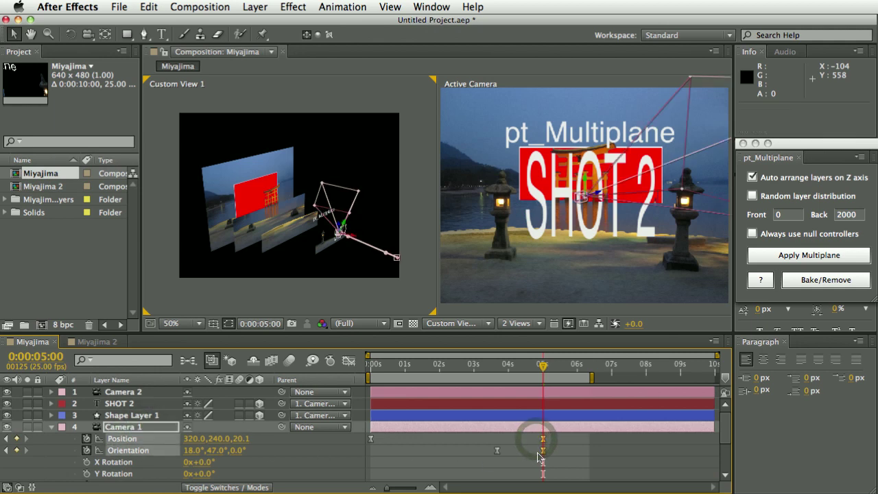
{"action": "key", "text": "super+c"}
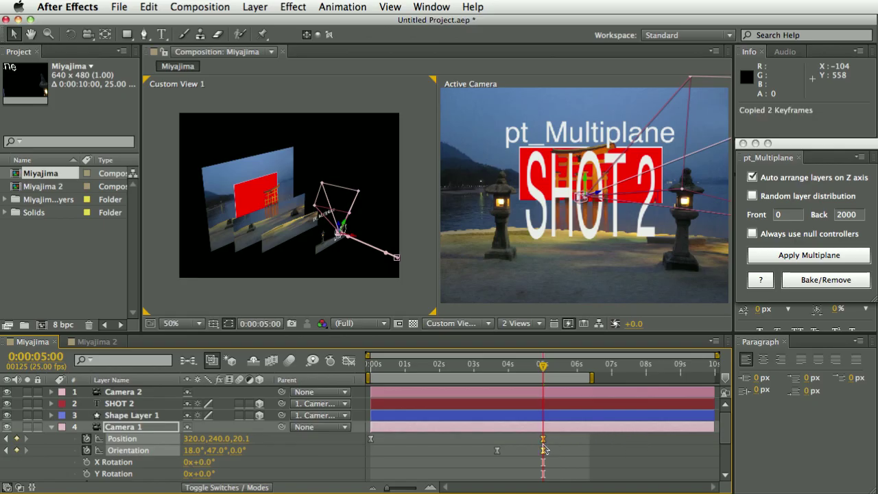
{"action": "left_click", "coordinate": [128, 393]}
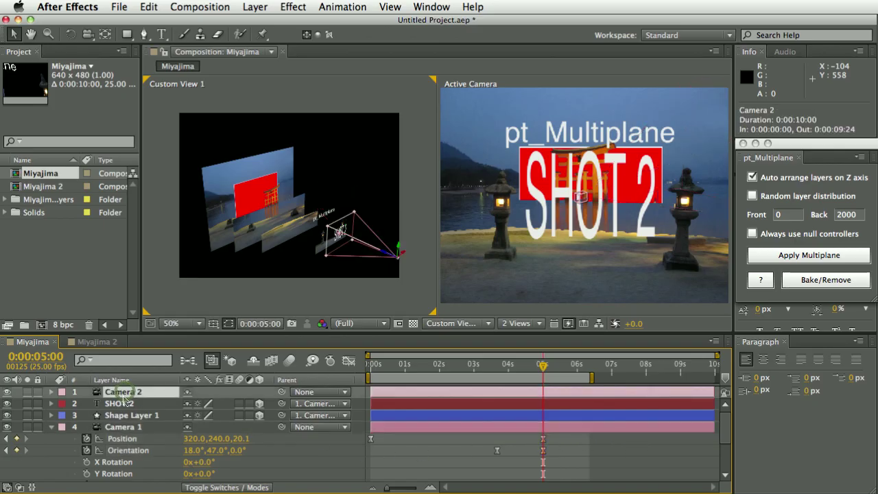
- Paste Camera 1's 5 s keyframes onto Camera 2, delete Camera 2, and scrub to check
{"action": "key", "text": "super+v"}
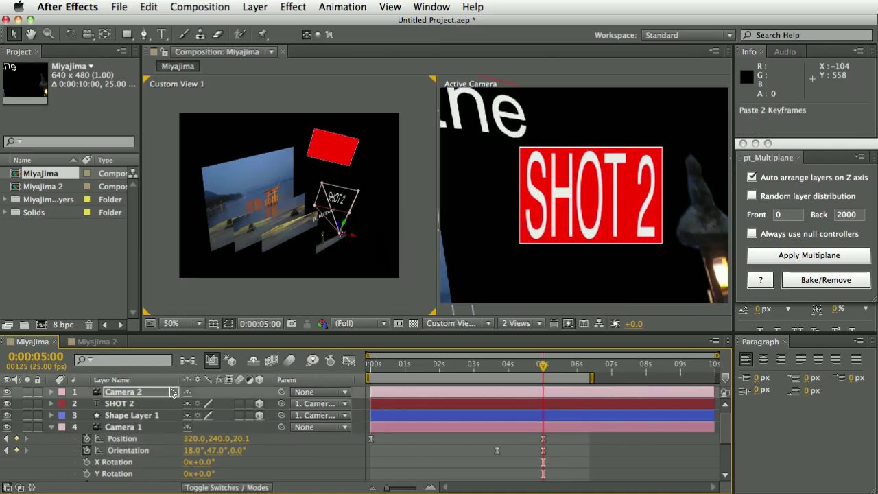
{"action": "left_click", "coordinate": [134, 404]}
{"action": "left_click", "coordinate": [127, 392]}
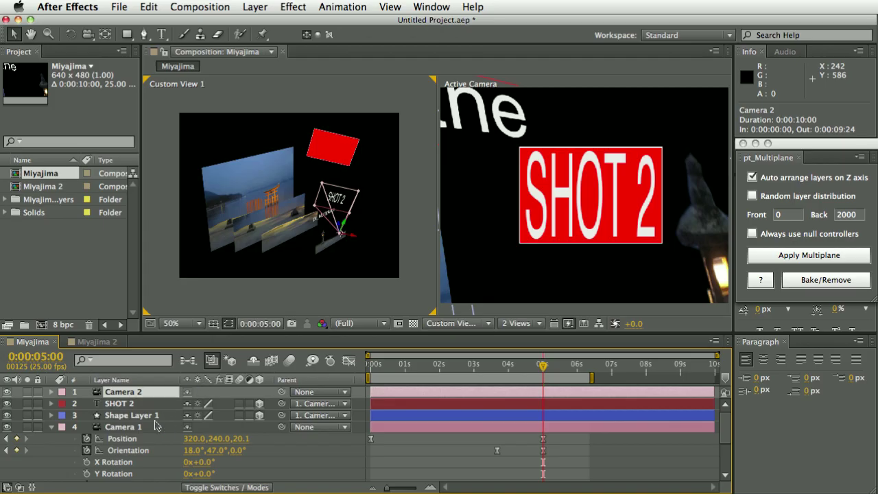
{"action": "key", "text": "Delete"}
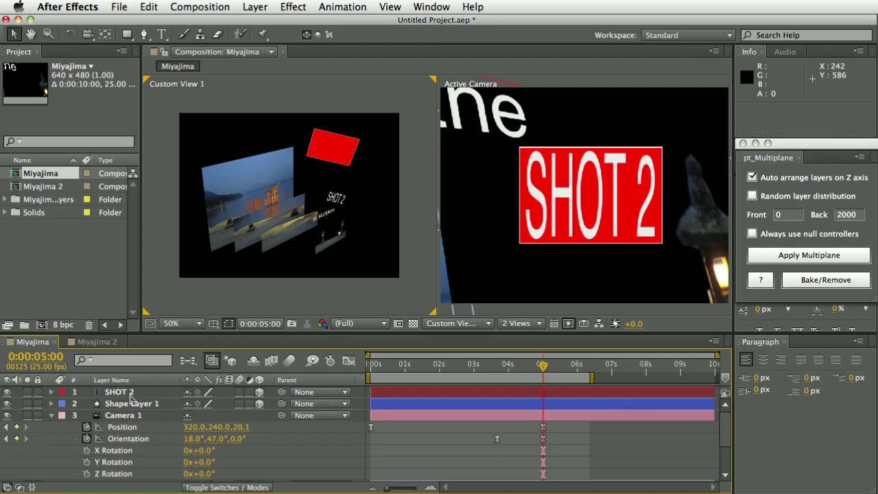
{"action": "left_click", "coordinate": [131, 415]}
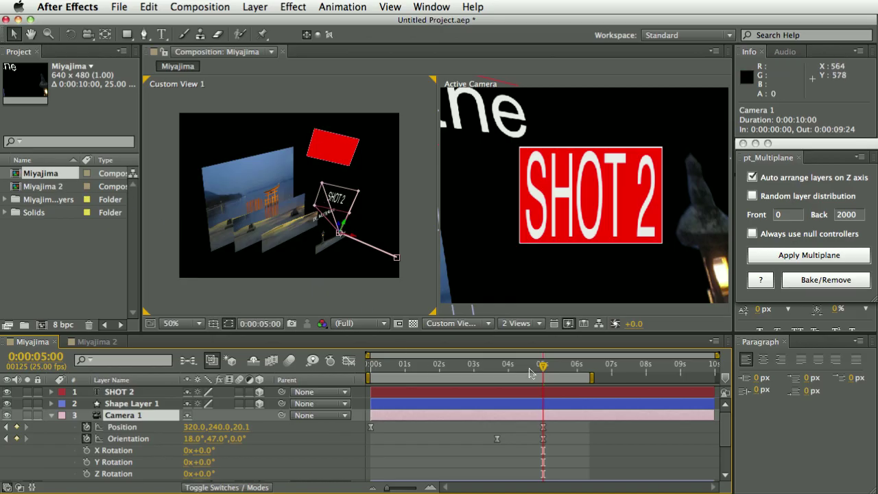
{"action": "mouse_move", "coordinate": [542, 367]}
{"action": "left_mouse_down"}
{"action": "mouse_move", "coordinate": [509, 368]}
{"action": "mouse_move", "coordinate": [533, 368]}
{"action": "left_mouse_up"}
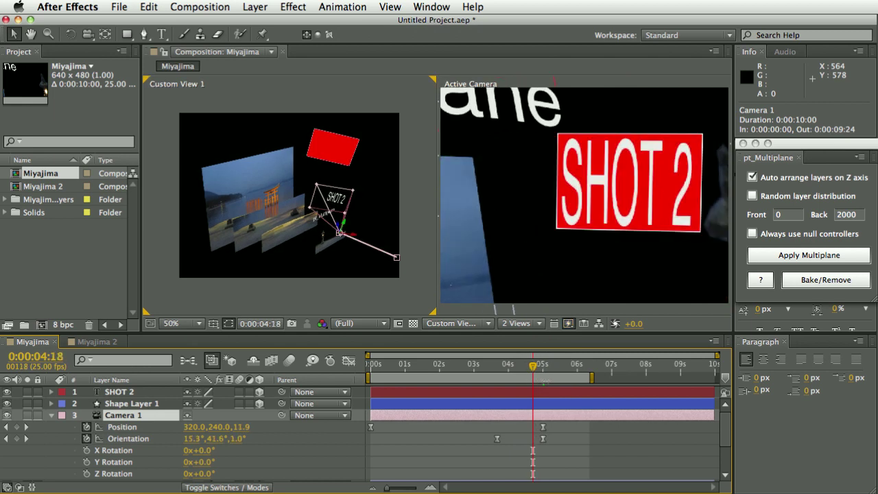